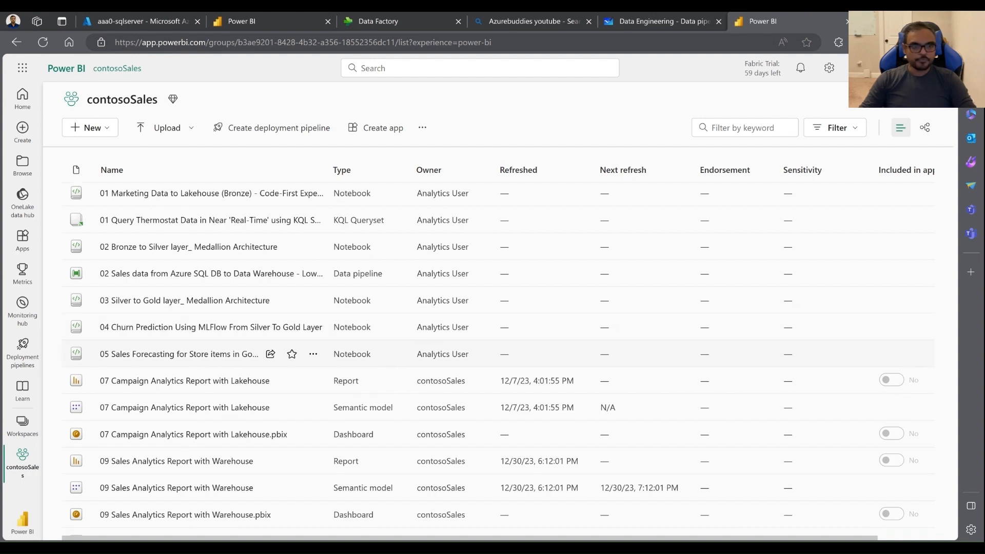
Step: Filter the contosoSales workspace items to the Data pipeline type and open the Copy_Data_Bronze_To_DataWarehouse pipeline
scroll(272, 357, down, 1)
scroll(277, 277, up, 1)
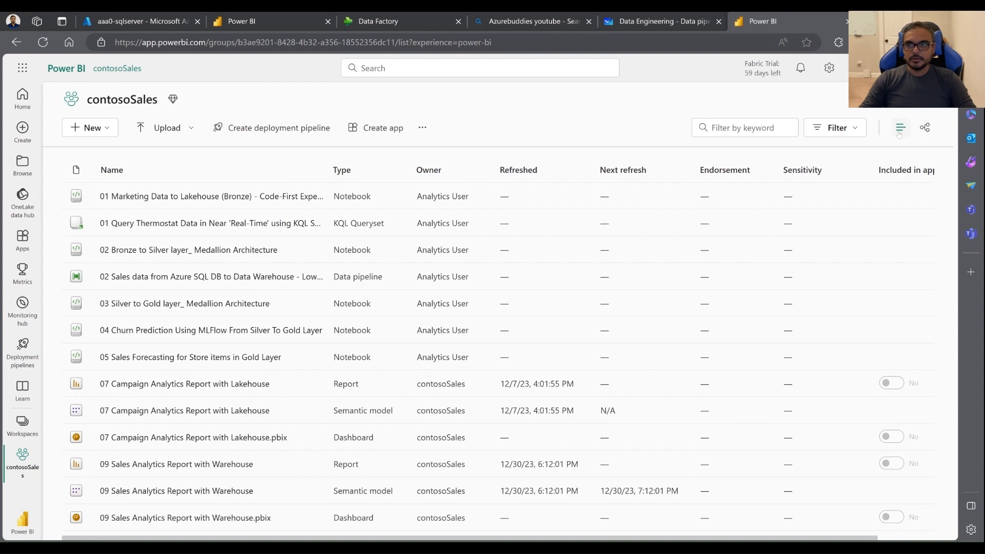
click(837, 127)
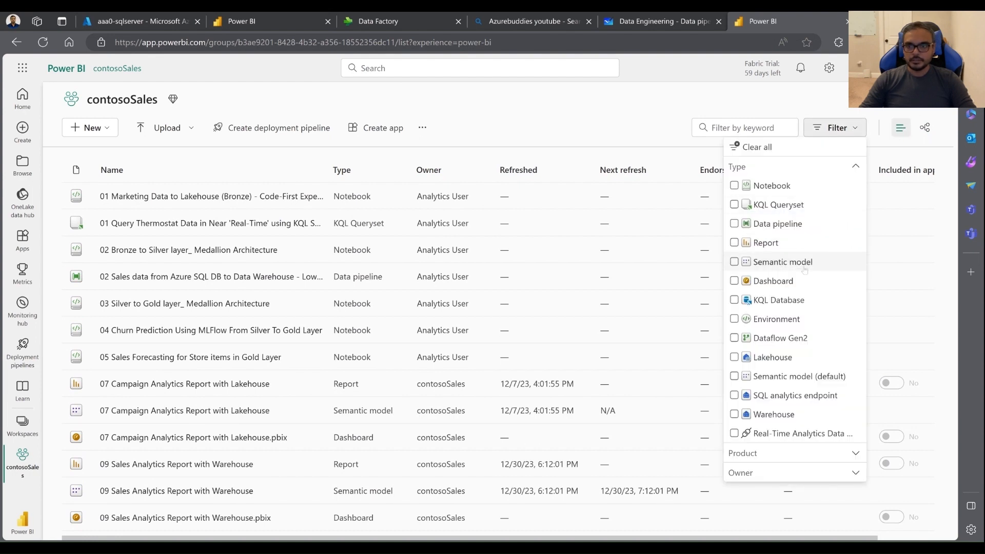
click(737, 230)
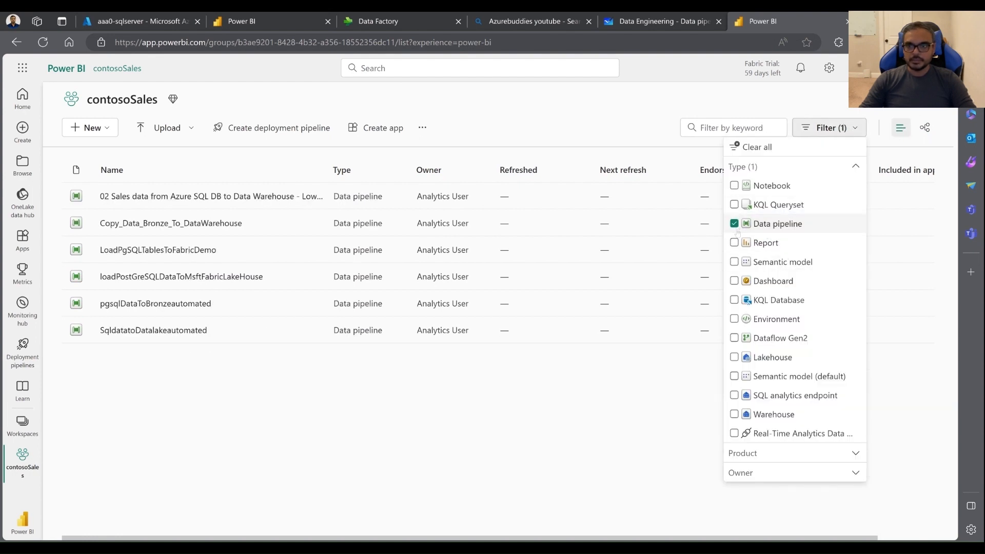
click(311, 413)
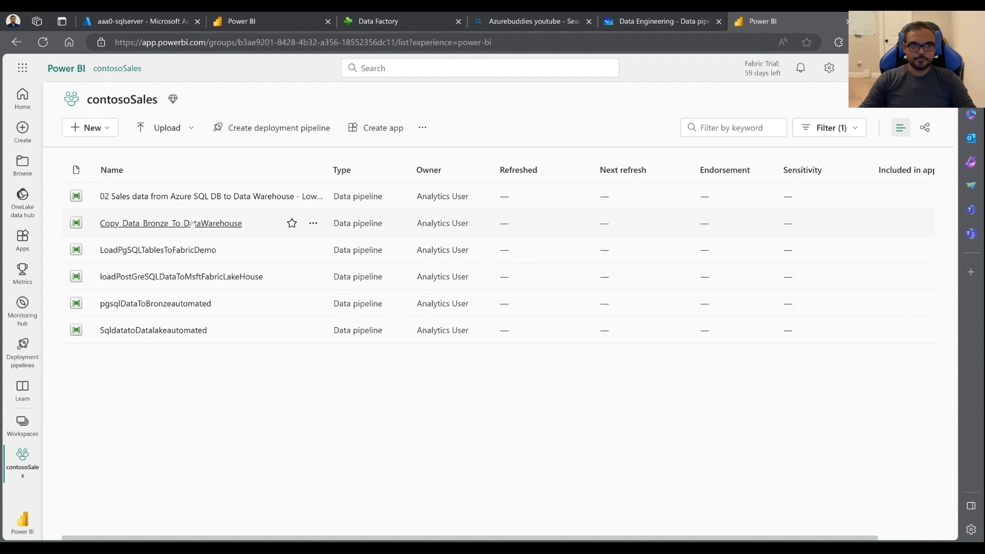
click(142, 224)
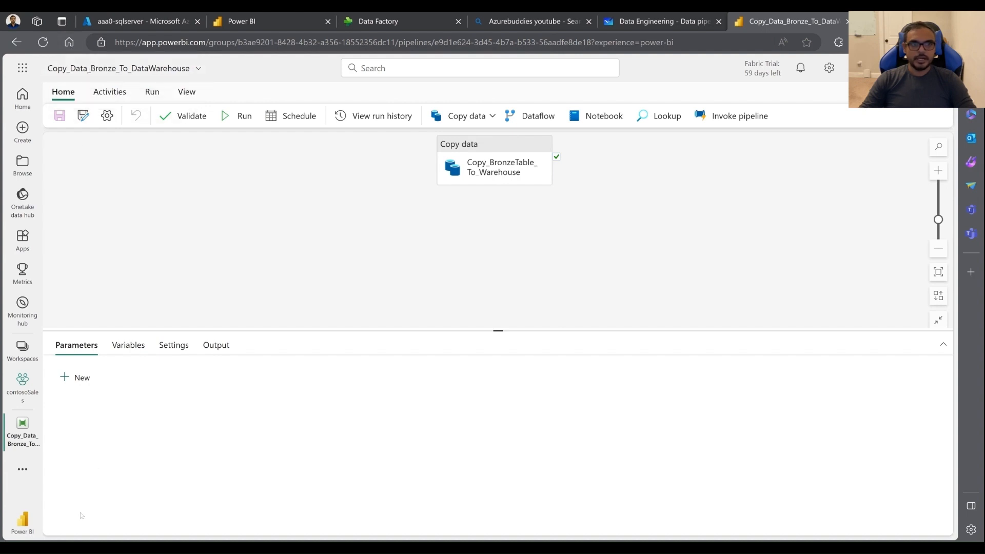
Step: Switch to the Data Factory experience and reopen the Copy_Data_Bronze_To_DataWarehouse pipeline there
click(23, 522)
click(87, 414)
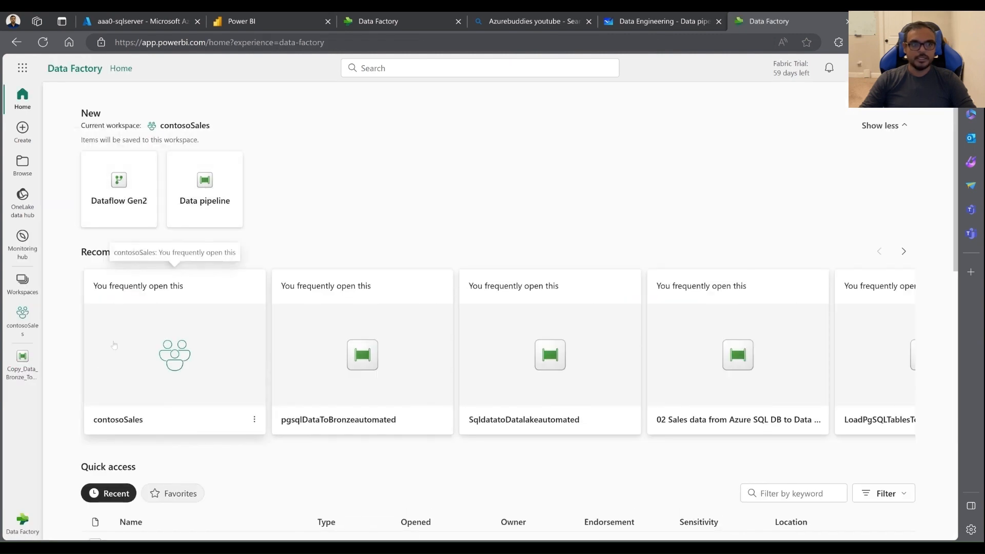
click(21, 361)
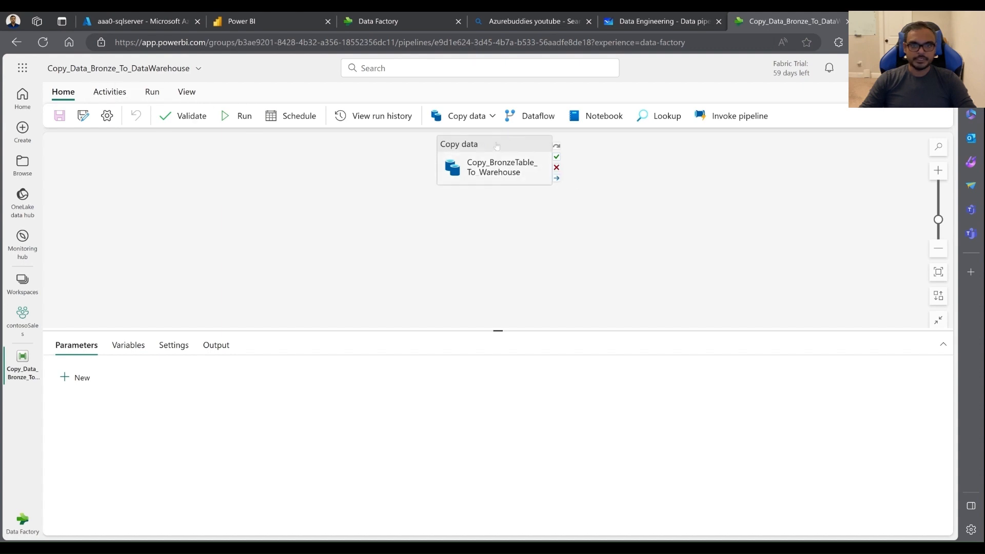
Step: Move the Copy_BronzeTable_To_Warehouse activity lower on the canvas and inspect its source lakehouse, lakehouseBronze, before returning to the pipeline
drag(497, 147, 482, 205)
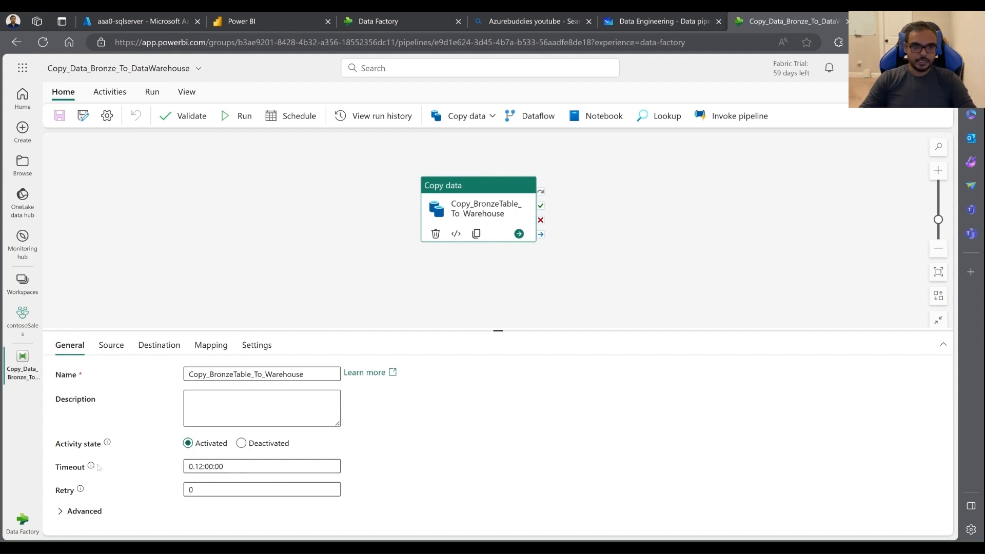
click(110, 345)
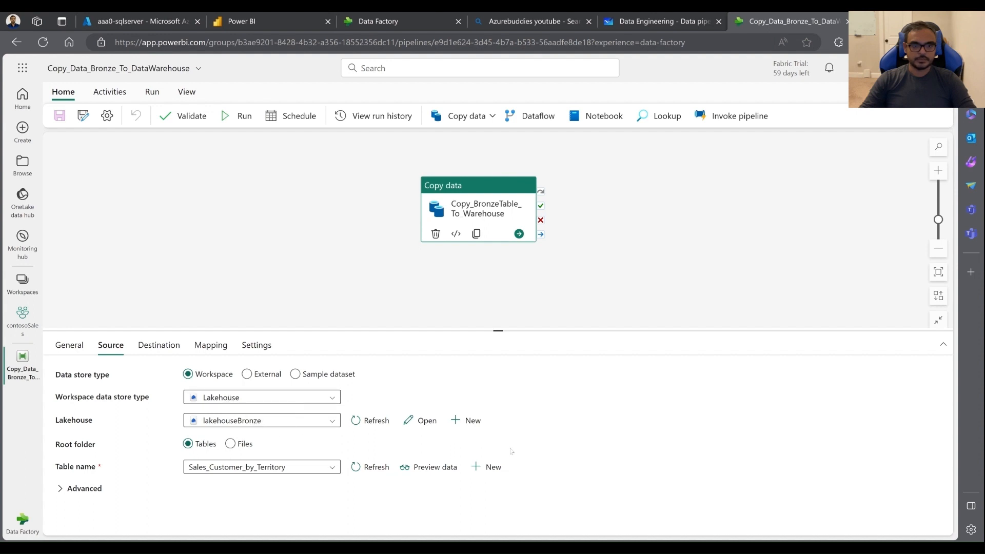
click(422, 420)
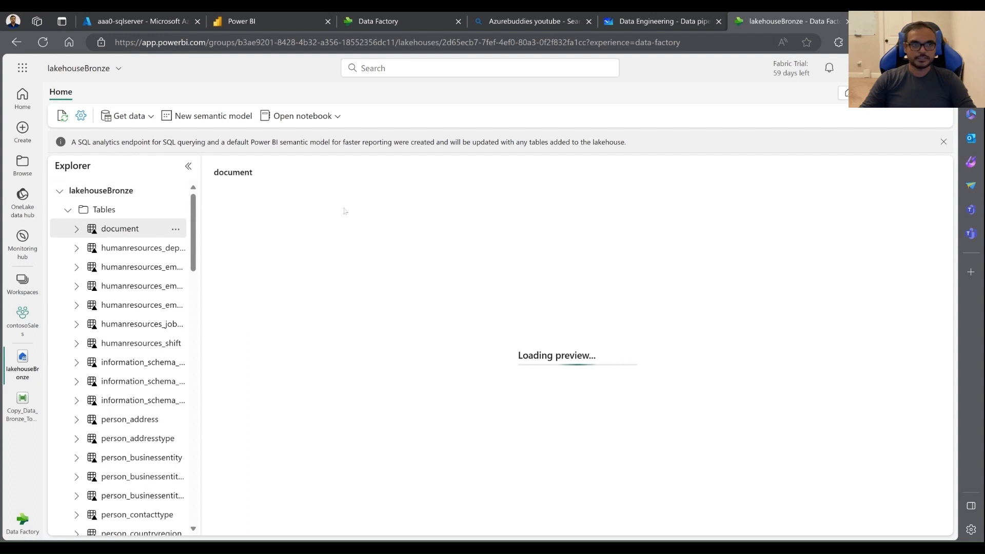
click(21, 404)
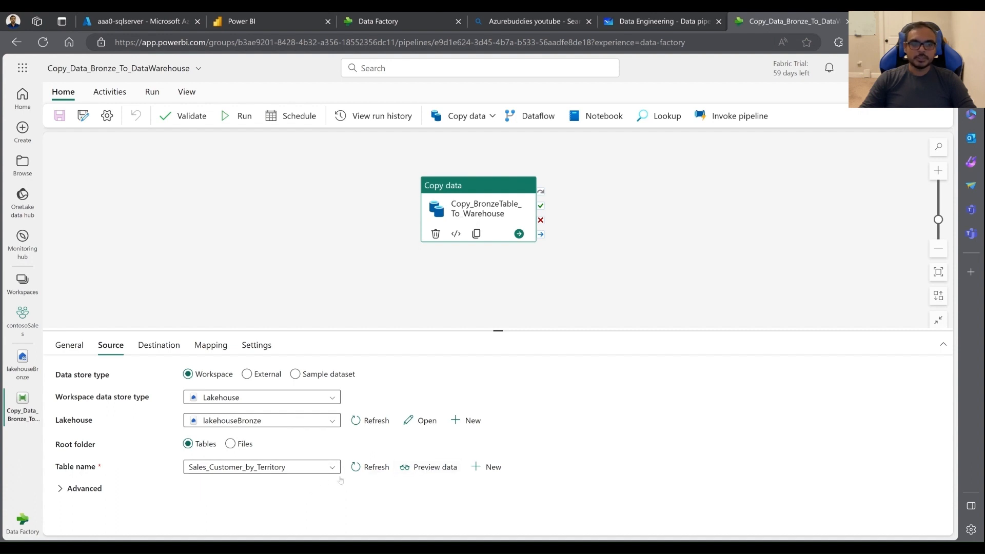
Step: Preview the source table Sales_Customer_by_Territory and check the copy activity's destination settings
click(428, 469)
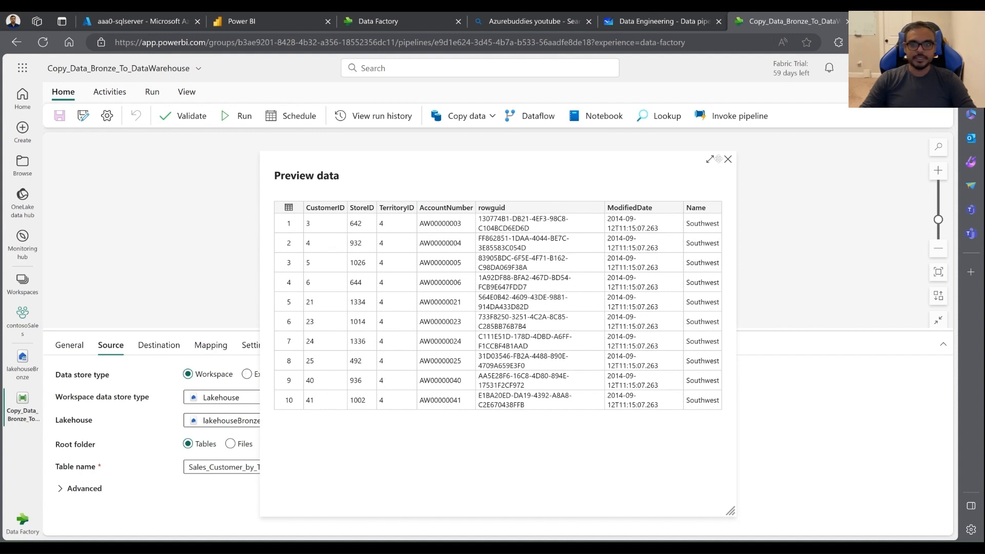
click(729, 160)
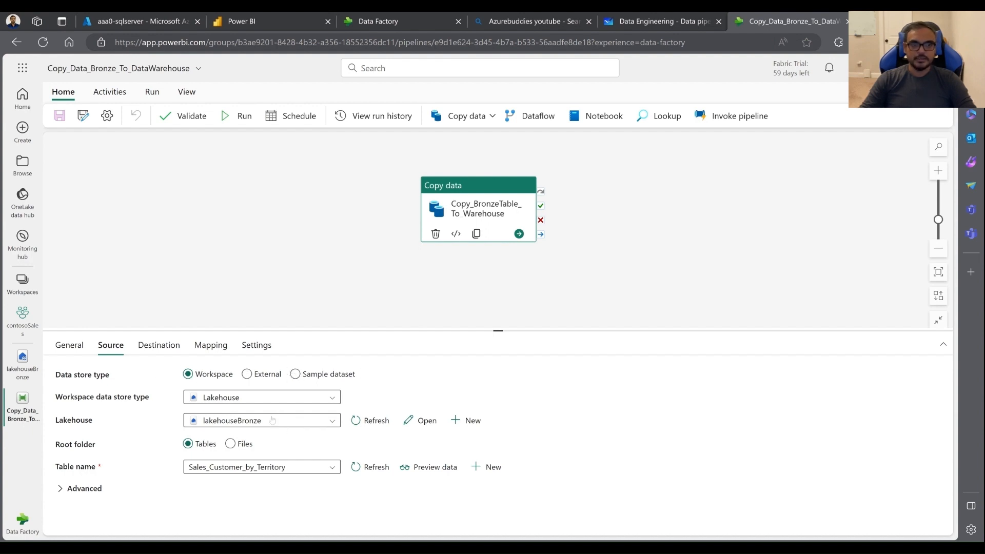
click(154, 349)
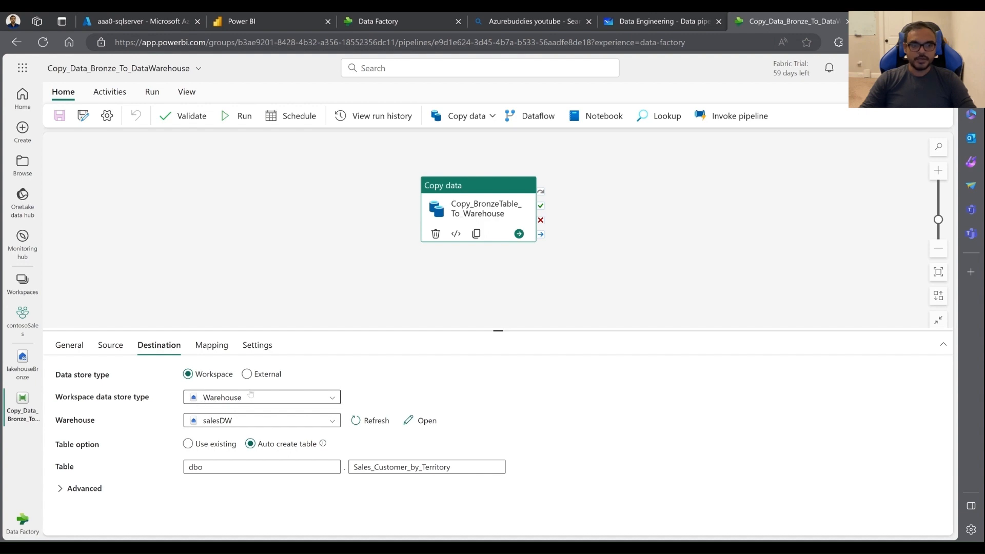
click(325, 399)
click(324, 400)
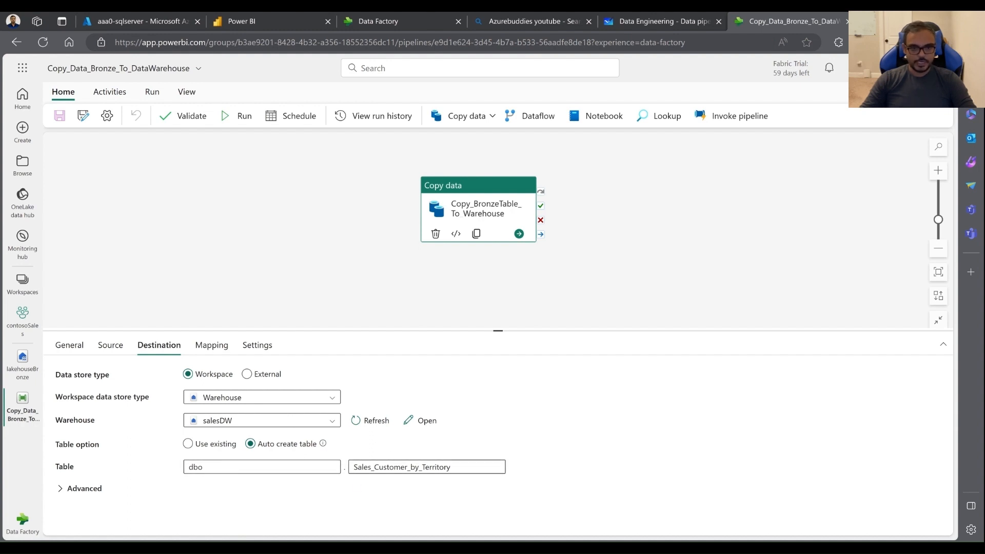
Step: Examine the copy activity's column mappings, comparing source and destination column names and data types
click(210, 346)
scroll(285, 402, down, 2)
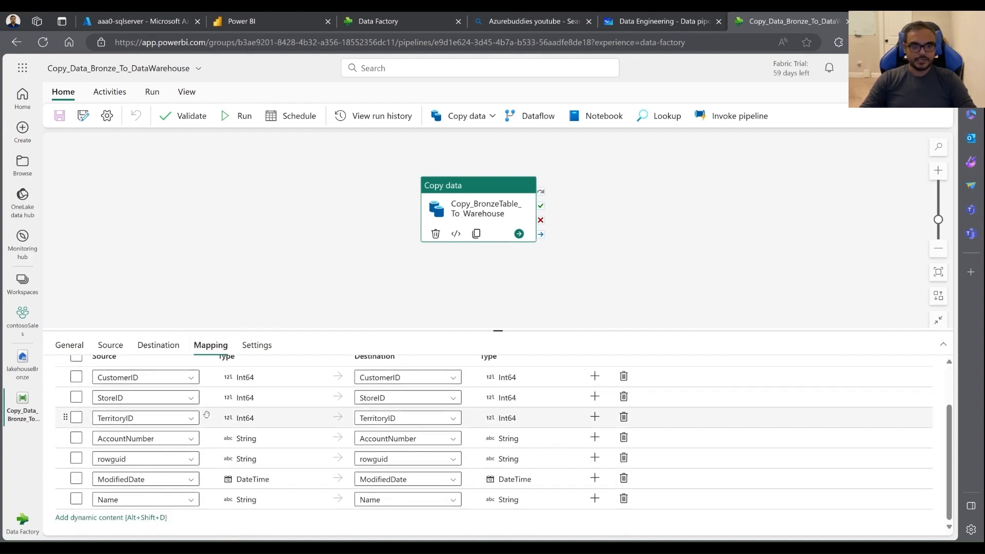
scroll(208, 431, up, 2)
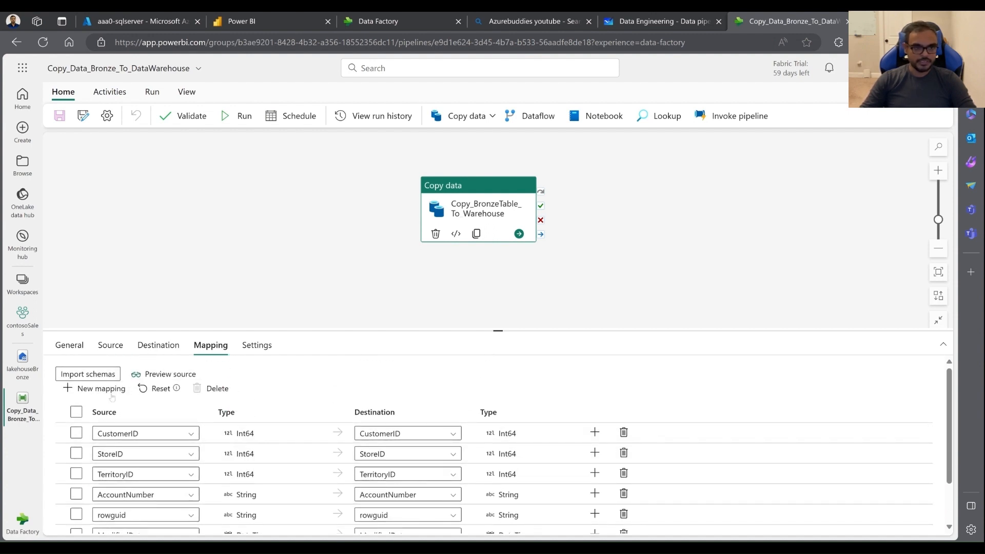
scroll(176, 401, down, 2)
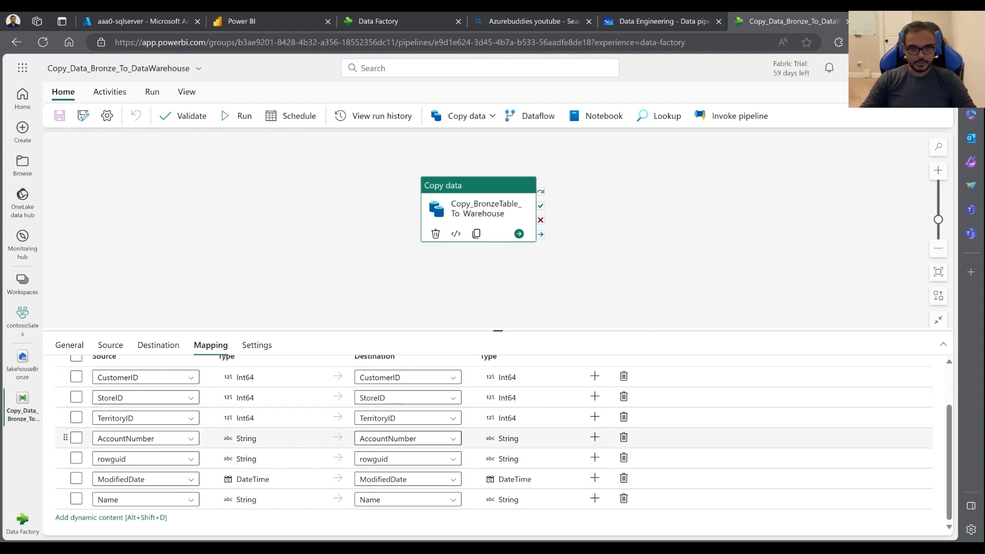
scroll(452, 447, up, 3)
scroll(452, 452, down, 3)
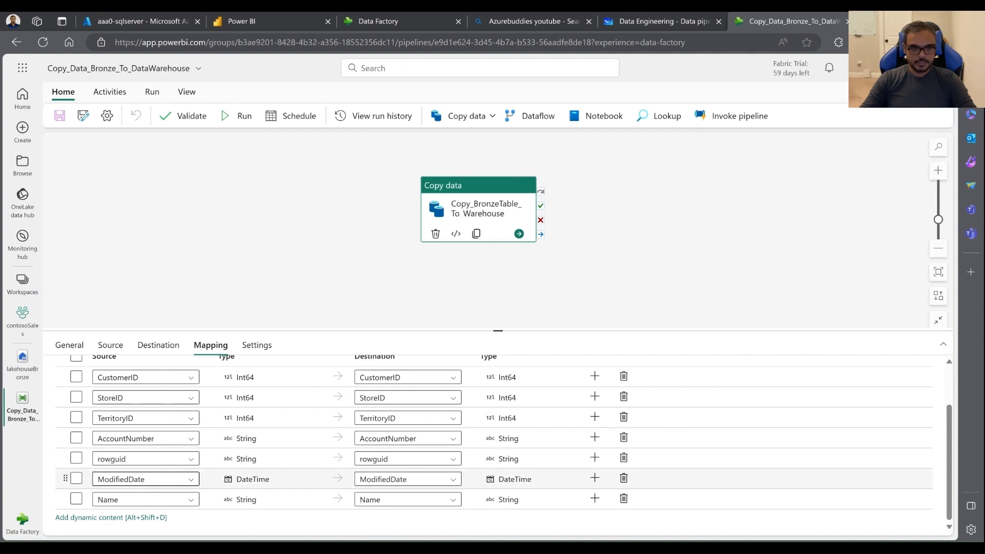
scroll(131, 484, up, 4)
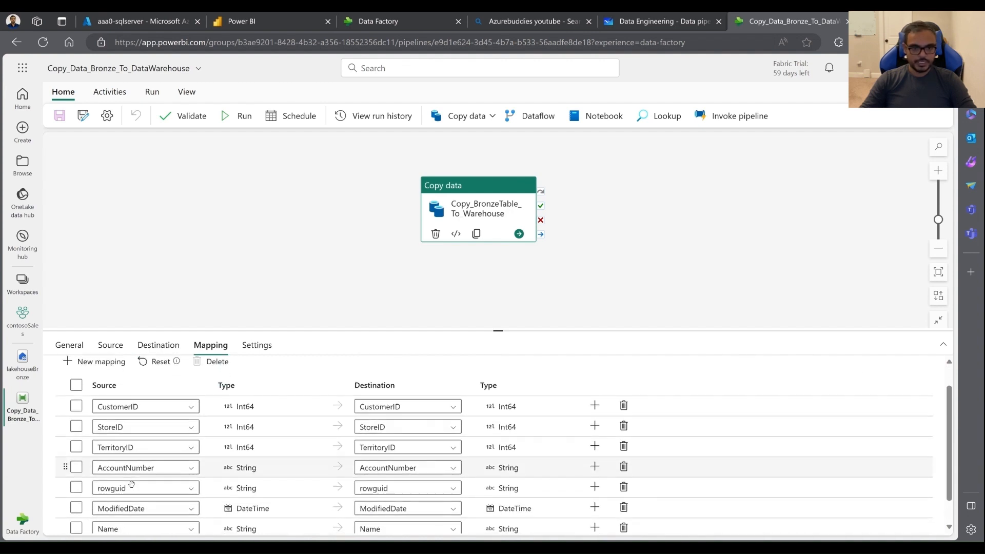
scroll(132, 484, down, 3)
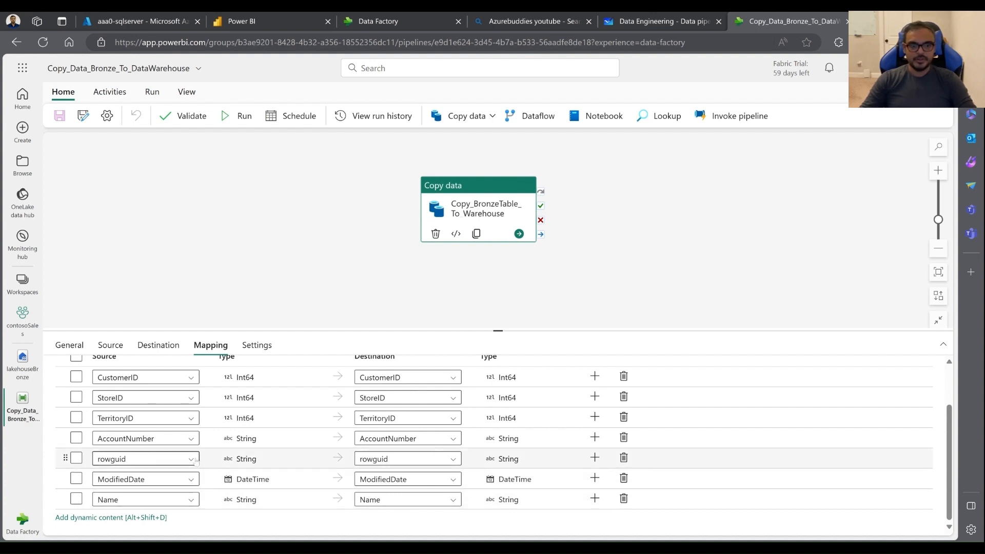
scroll(192, 469, up, 1)
scroll(192, 468, up, 3)
scroll(244, 492, down, 3)
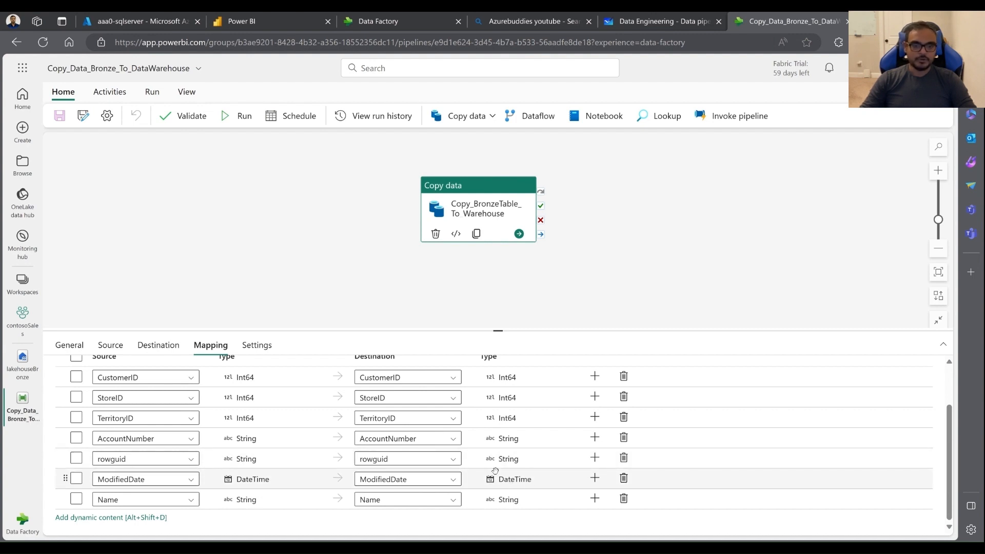
scroll(258, 490, up, 2)
scroll(257, 490, down, 2)
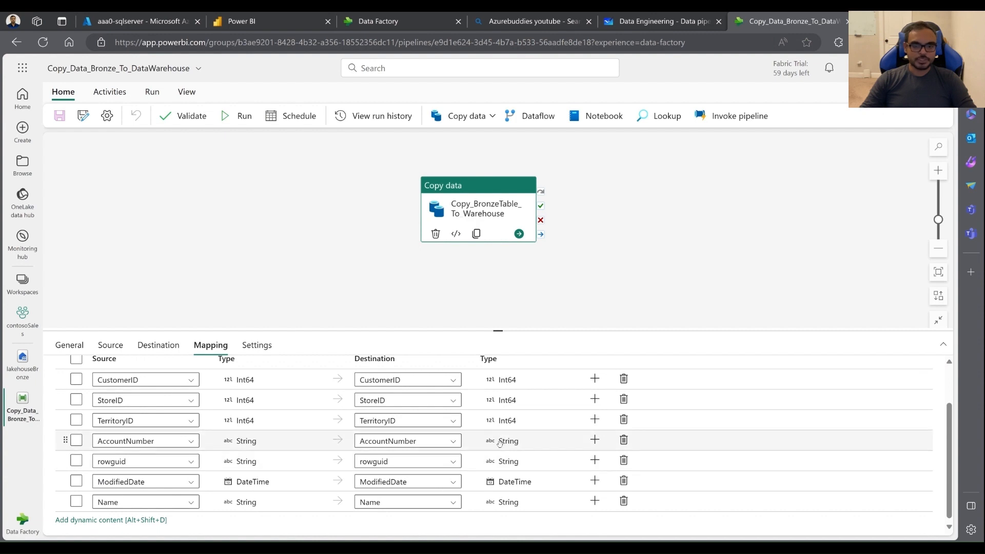
scroll(500, 445, up, 2)
Step: Review the copy activity's throughput and parallelism settings, keeping the degree of copy parallelism on Auto
click(257, 345)
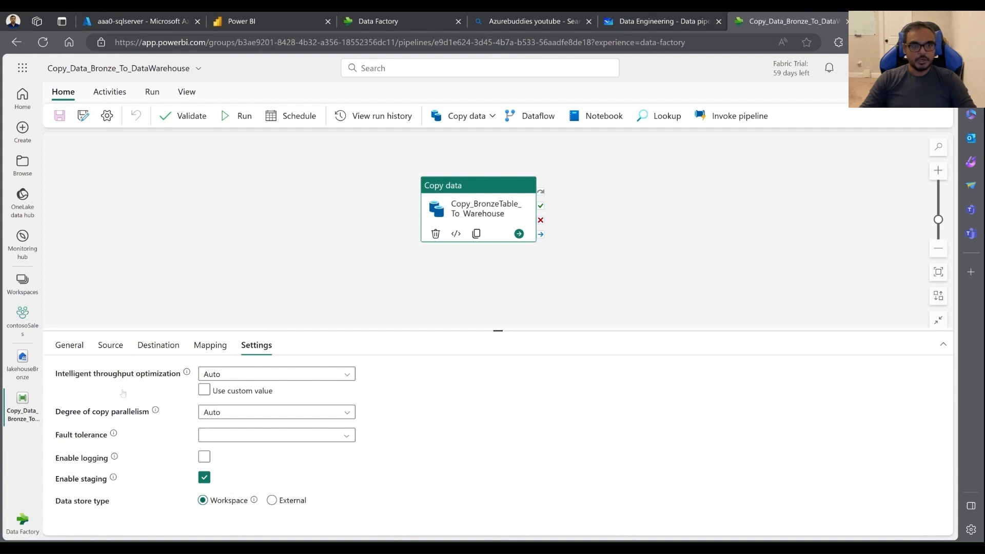
mouse_move(187, 373)
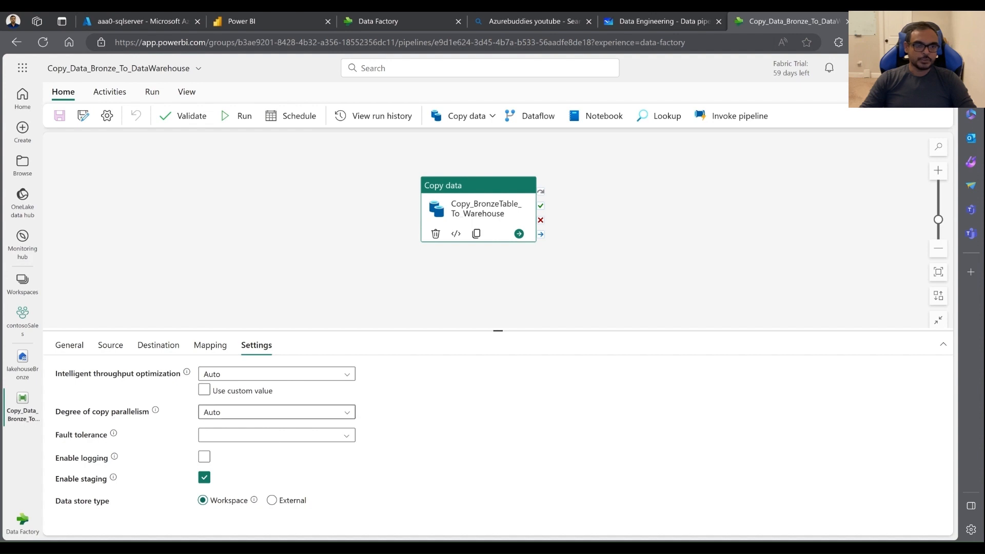
click(348, 414)
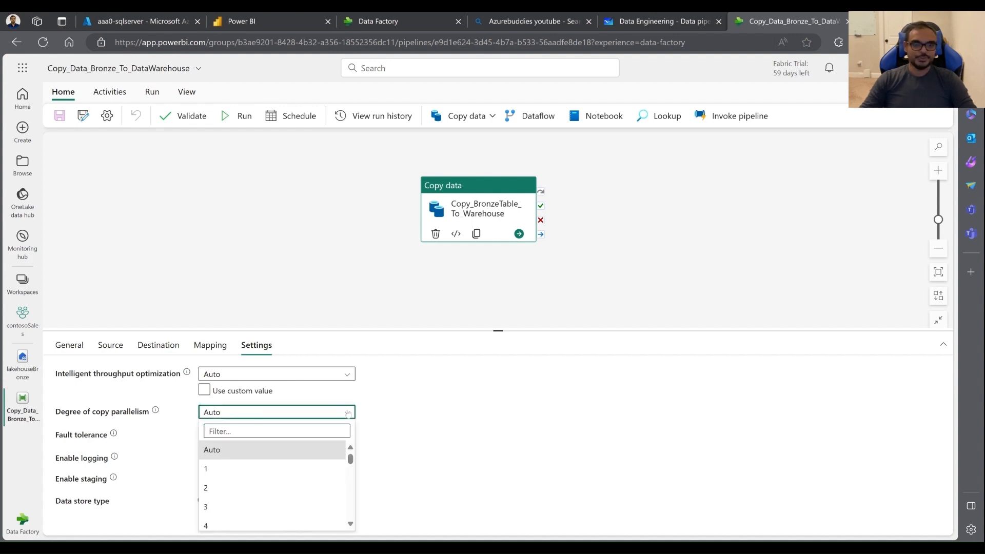
click(212, 451)
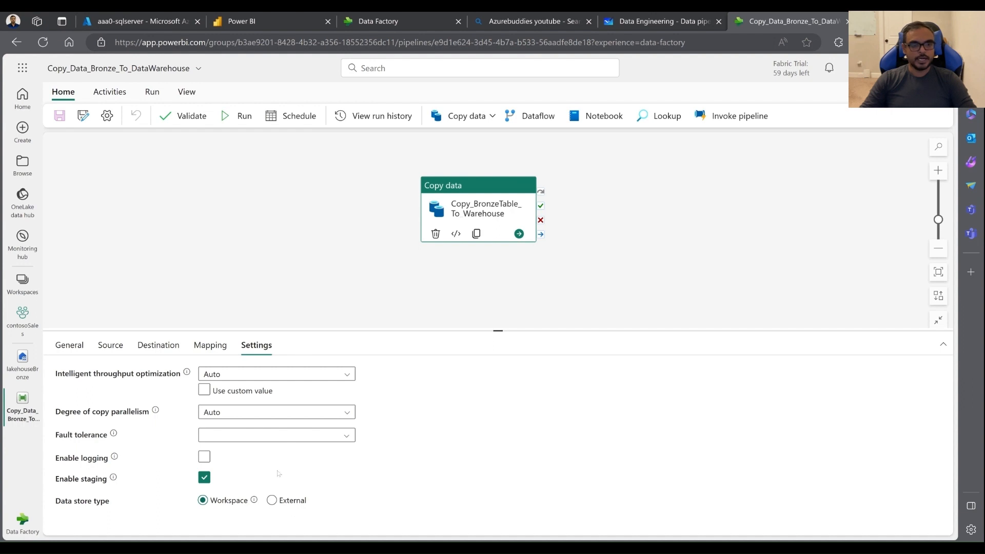
Step: Open the Microsoft Learn article on the staging option, read its staged copy and configuration sections, and return to the pipeline
mouse_move(113, 479)
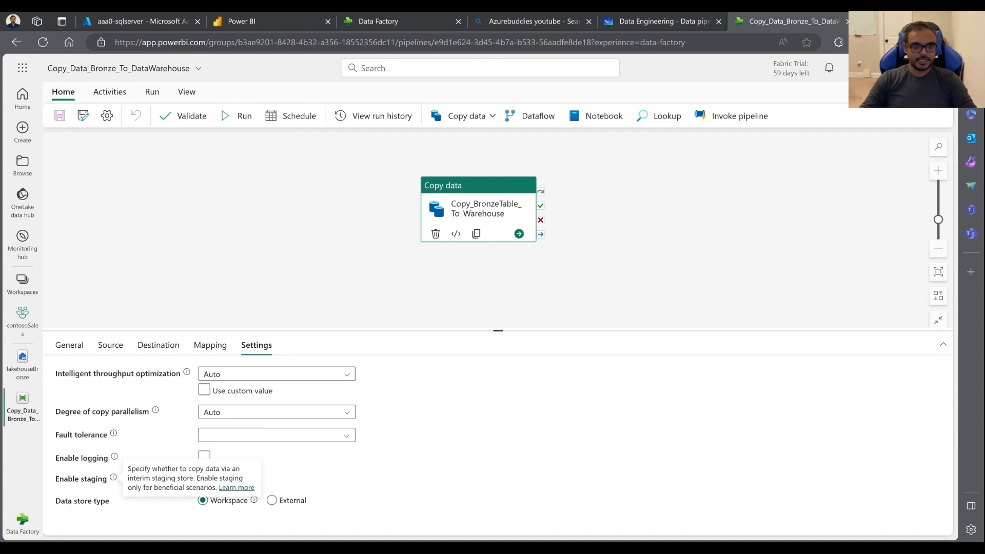
click(236, 488)
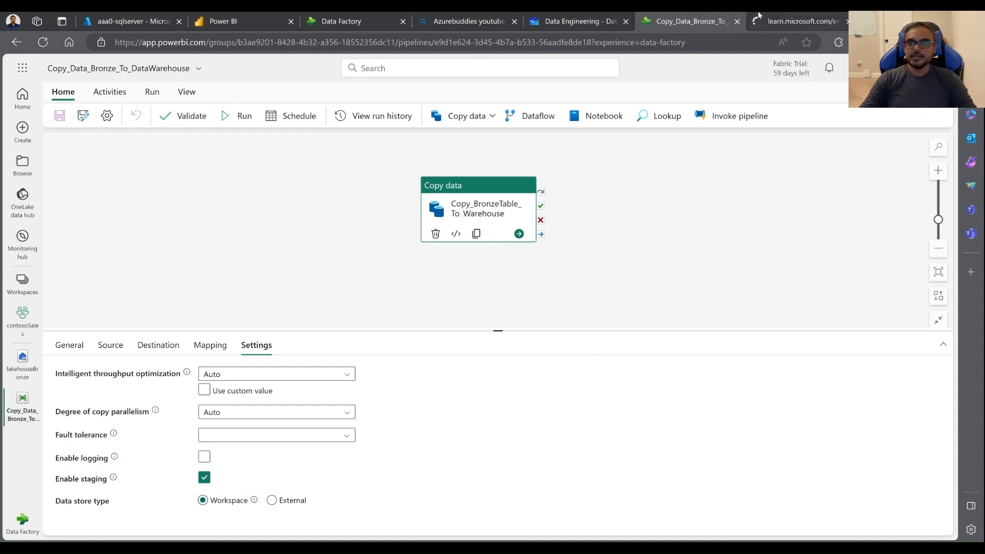
click(779, 22)
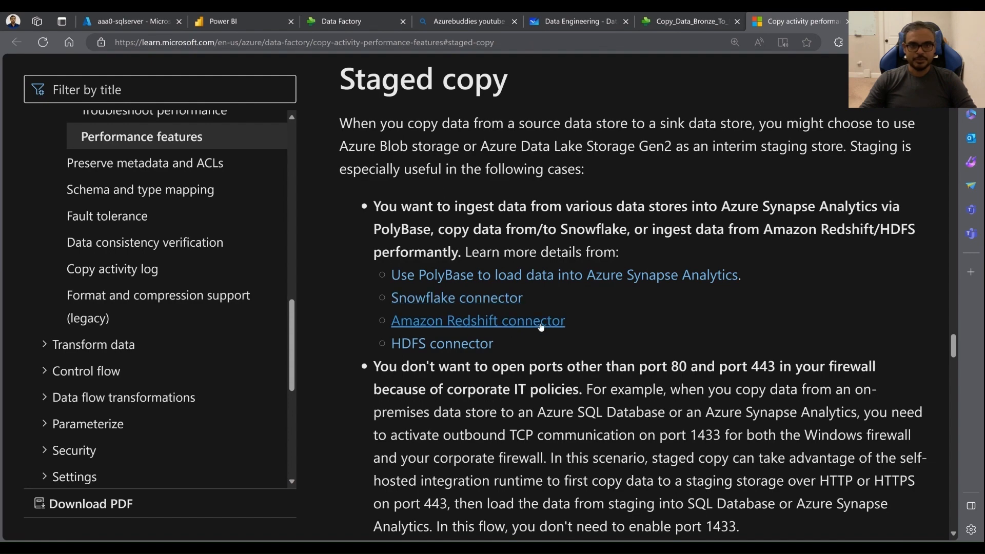
scroll(541, 328, down, 10)
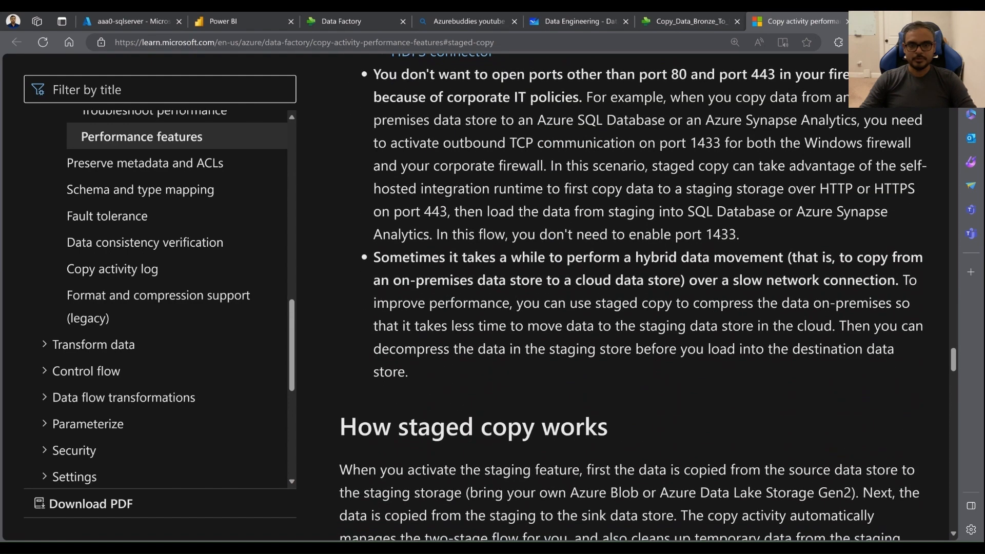
scroll(573, 354, down, 10)
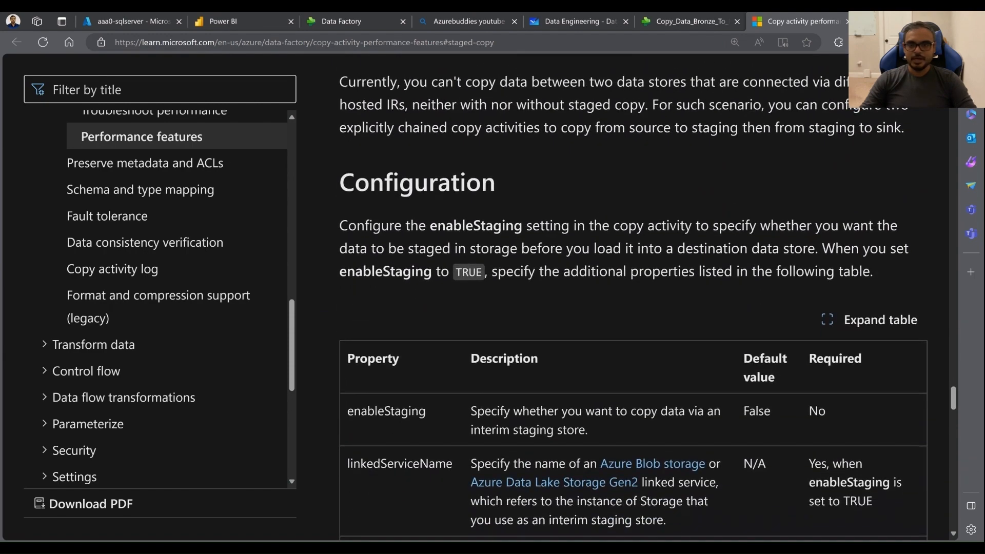
scroll(573, 354, down, 13)
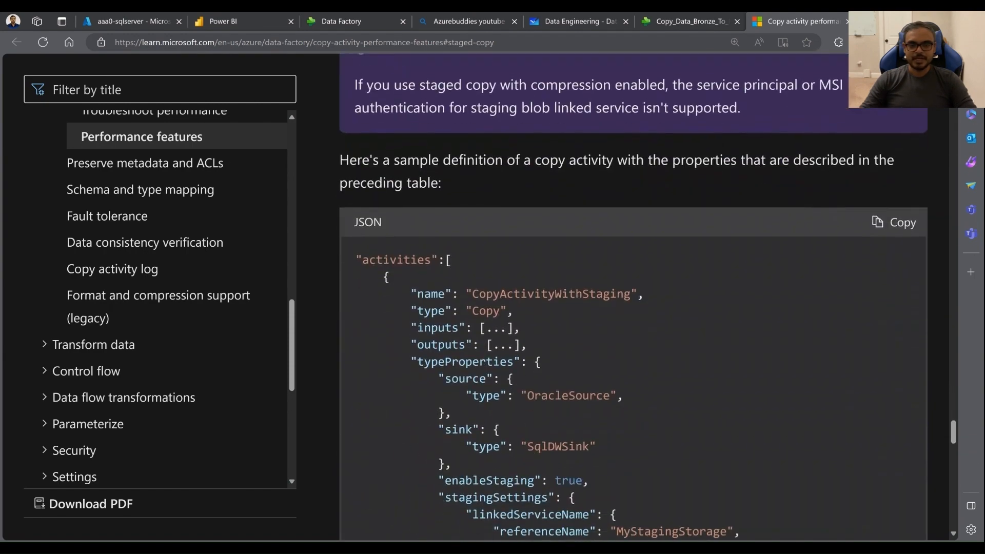
scroll(750, 158, up, 10)
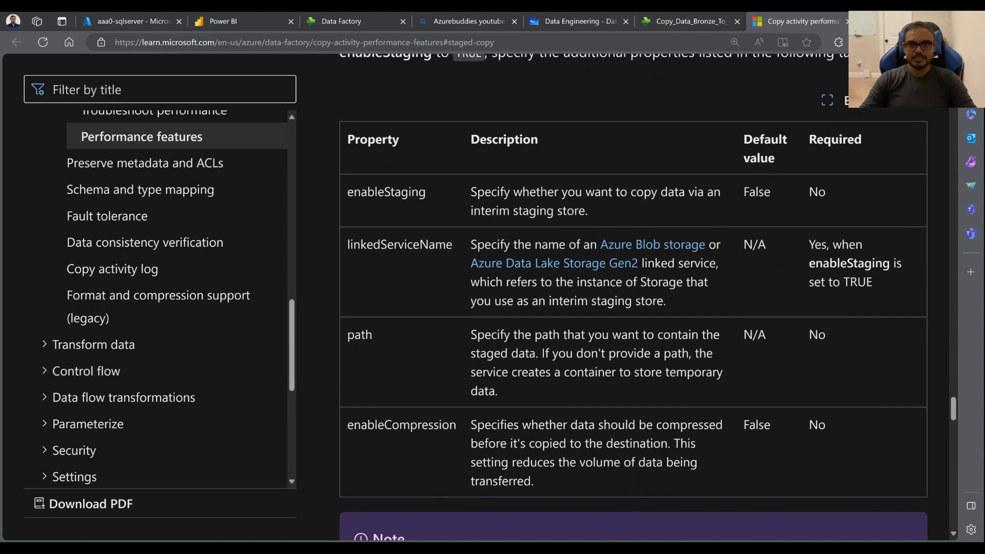
click(676, 21)
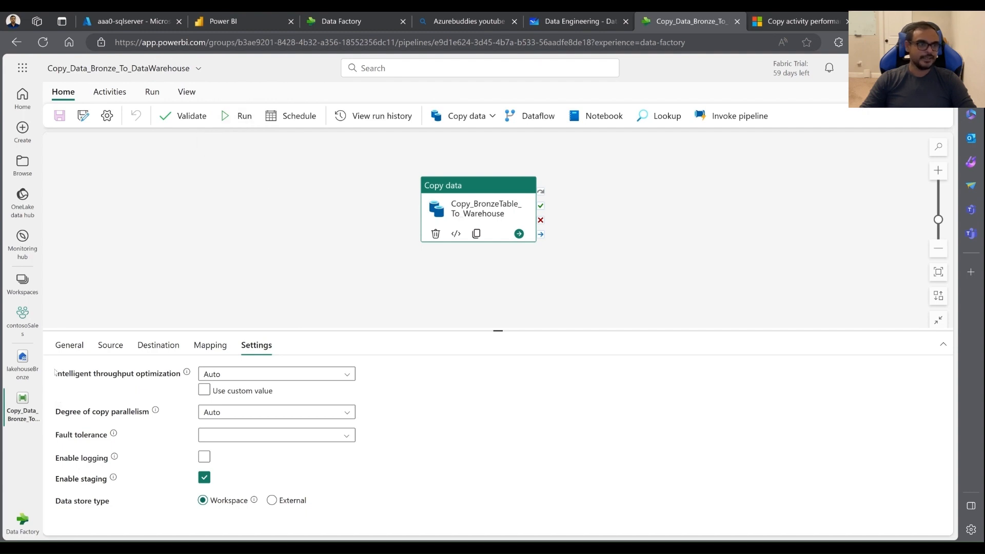
Step: Filter the contosoSales workspace items to data pipelines and reopen Copy_Data_Bronze_To_DataWarehouse
click(24, 315)
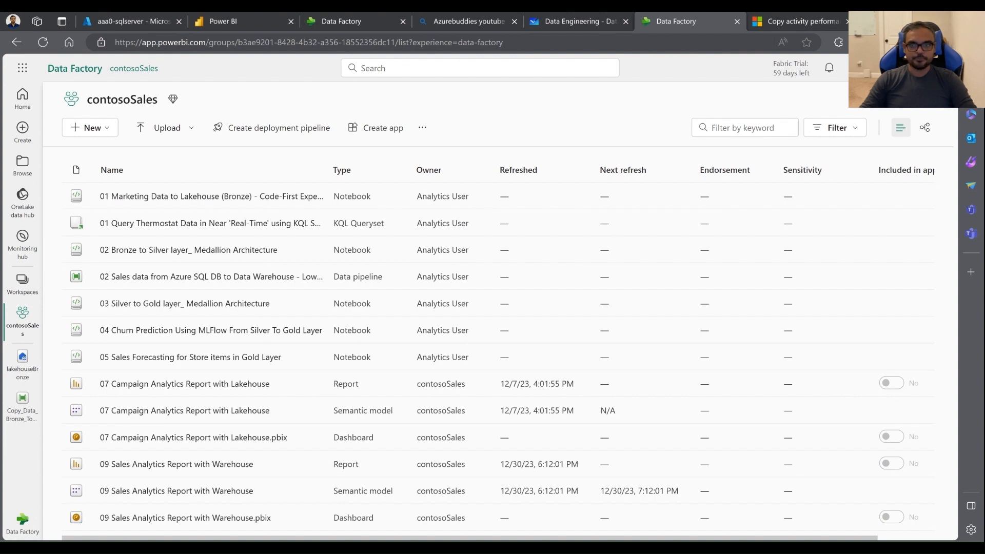
click(835, 128)
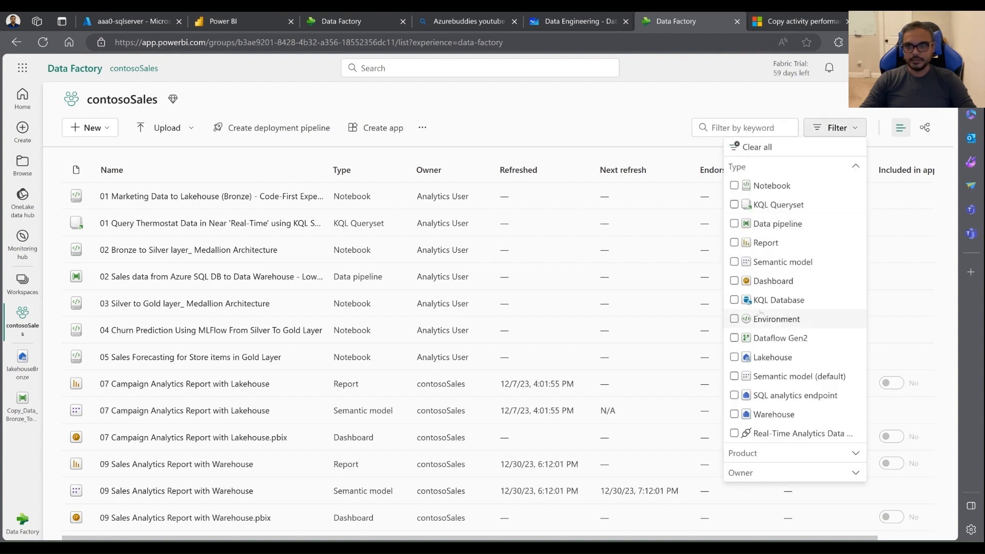
click(735, 224)
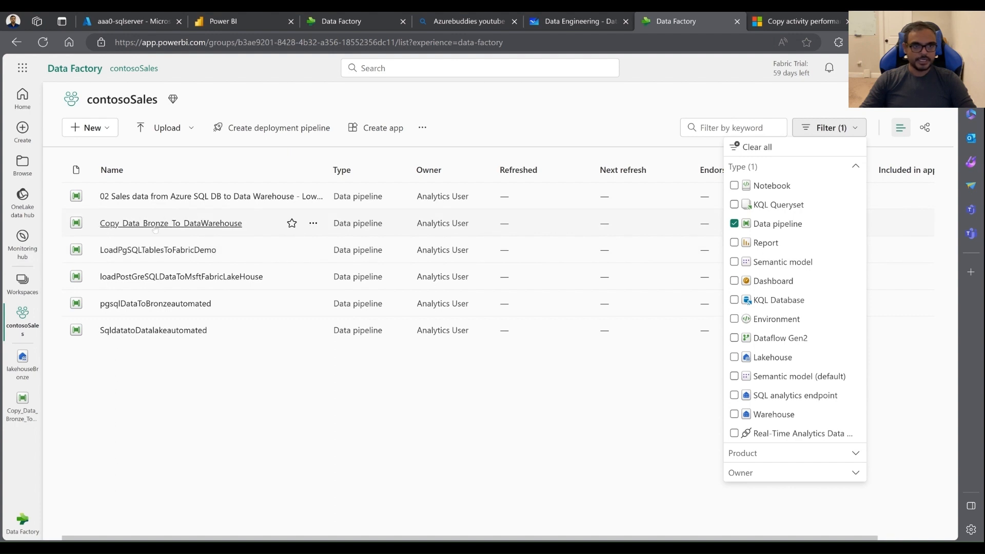
click(193, 223)
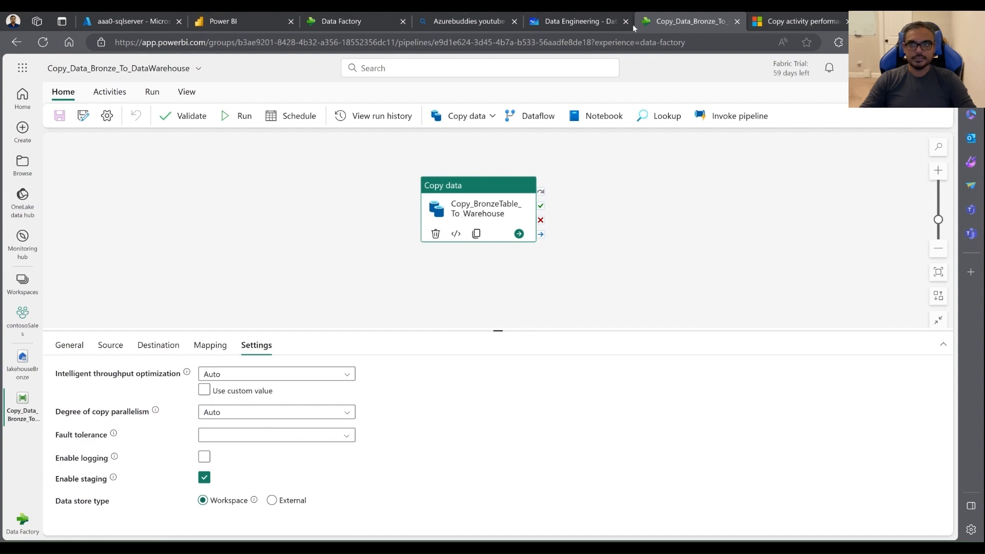
Step: Look at lakehouseBronze, then filter the contosoSales workspace to lakehouses and check the options offered for lakehouseBronze
click(22, 366)
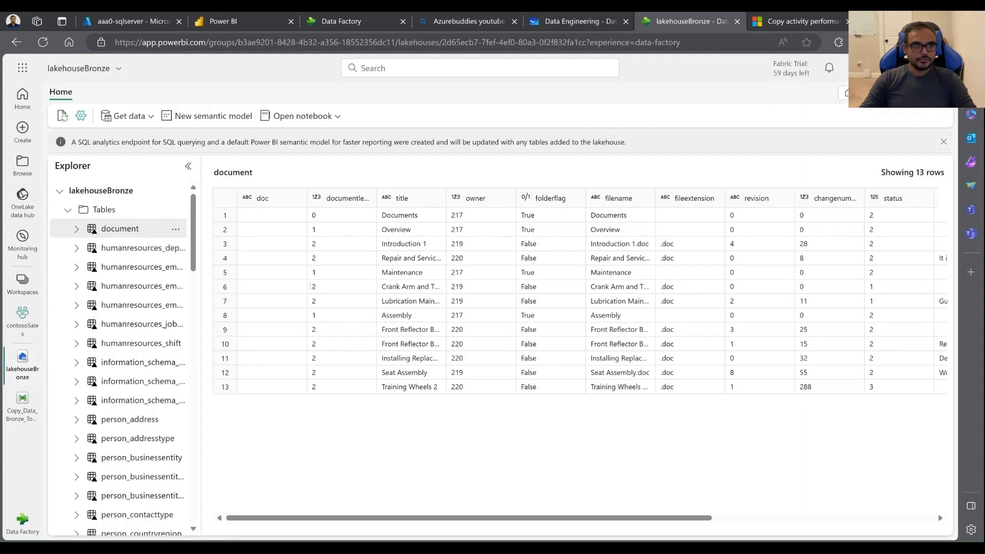
click(23, 318)
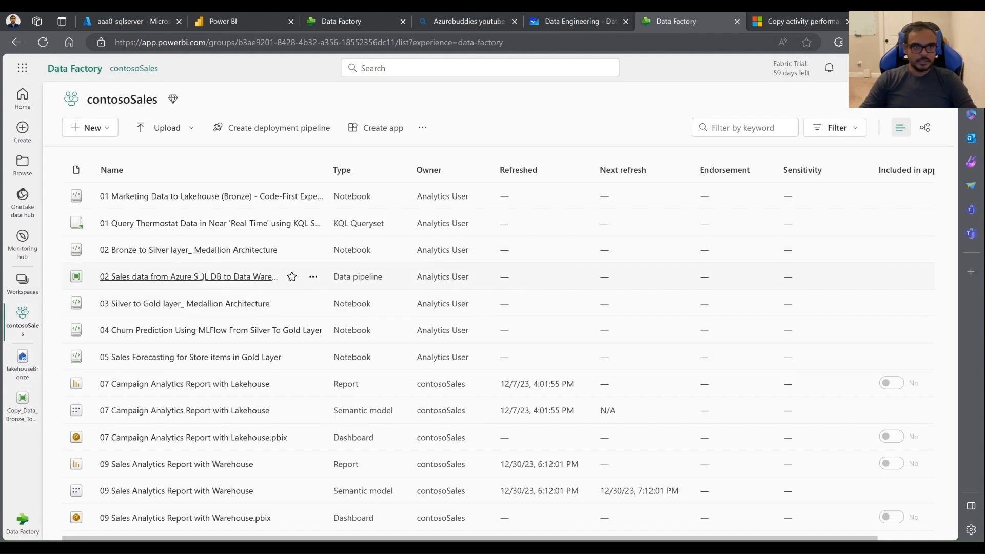
click(832, 129)
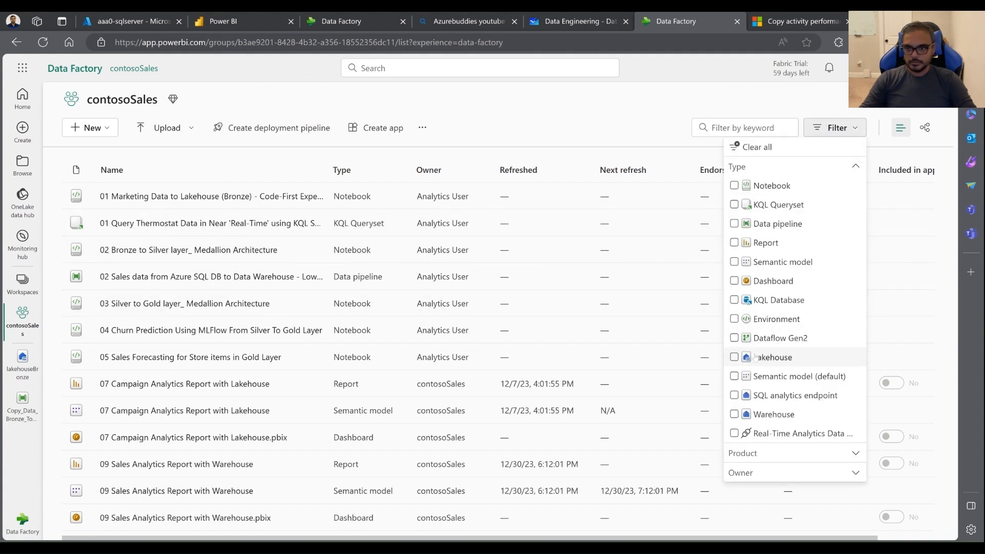
click(734, 358)
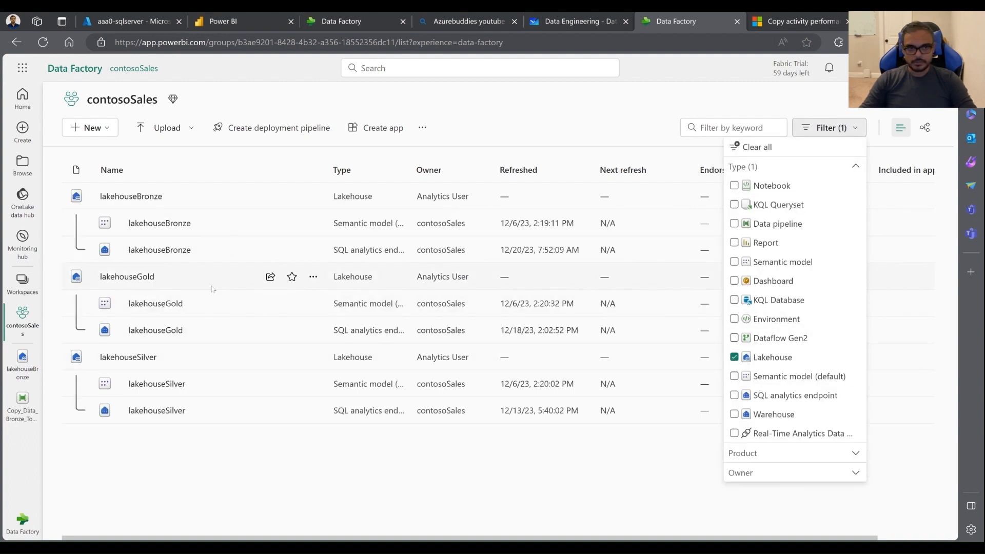
click(314, 198)
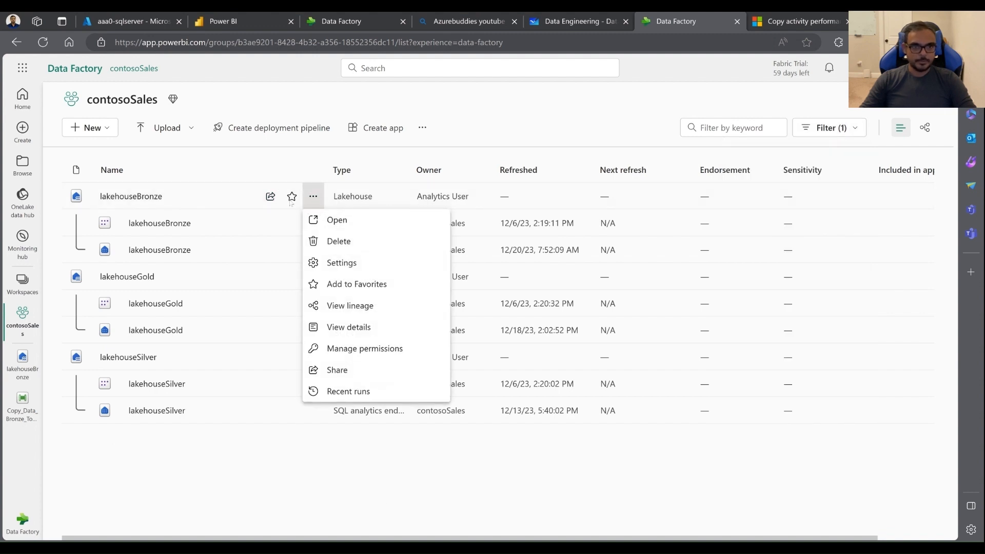
click(582, 119)
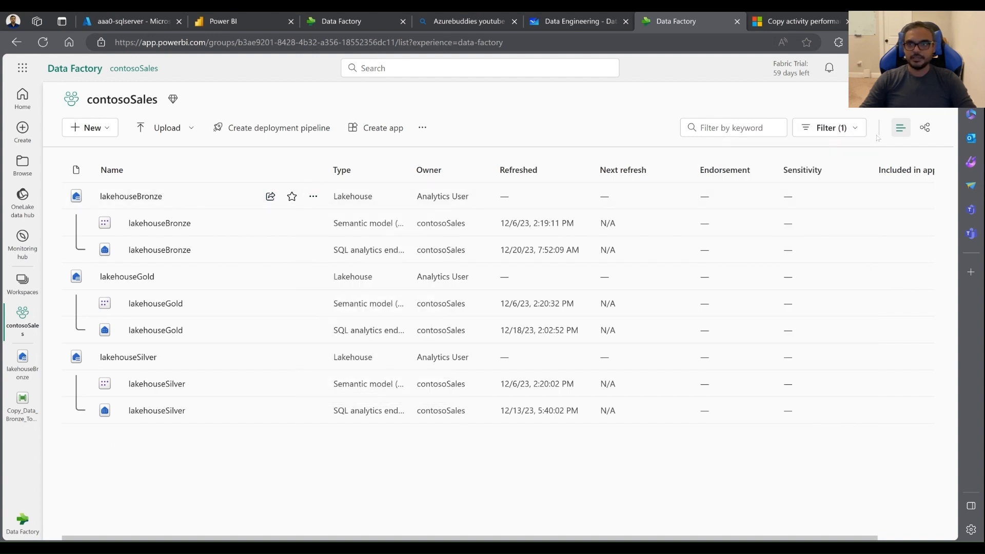
Step: Add warehouses to the workspace's item type filter and open the salesDW warehouse
click(838, 128)
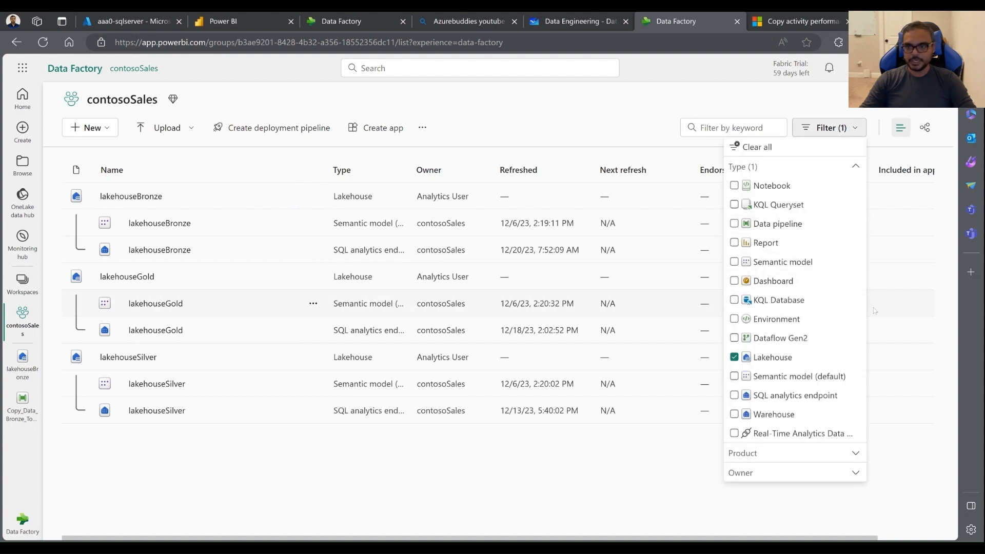
click(735, 414)
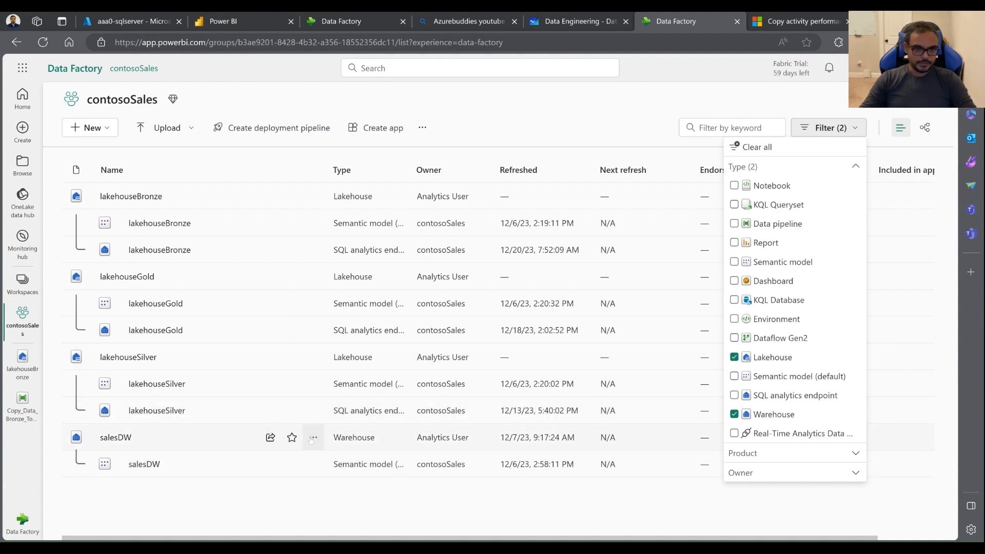
click(309, 441)
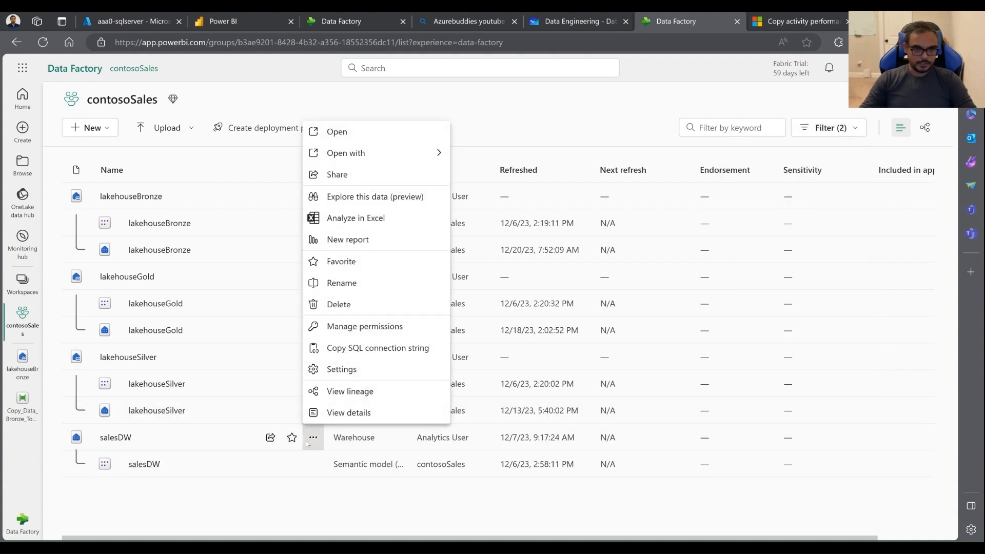
click(340, 239)
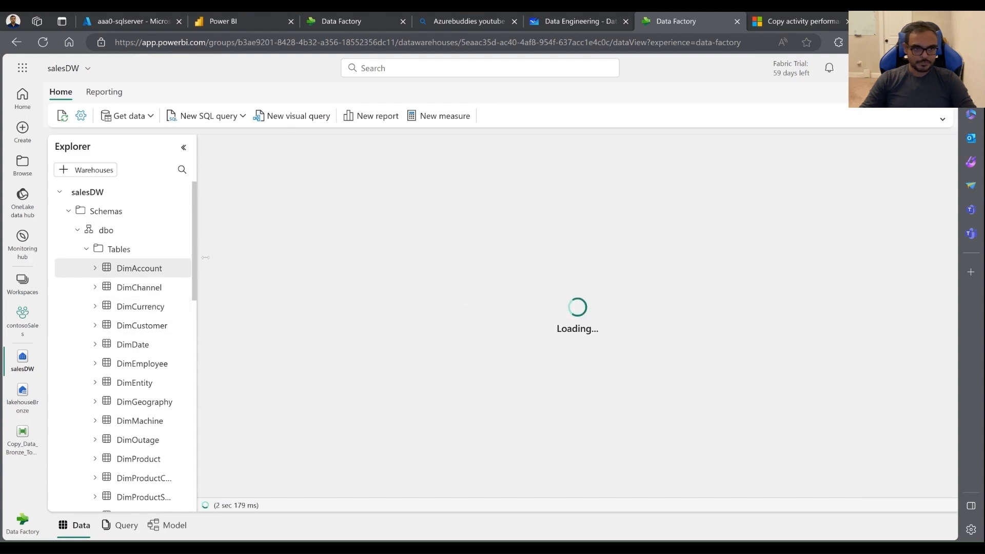
Step: Preview the rows of the dbo table Sales_Customer_by_Territory in the salesDW warehouse
scroll(100, 345, down, 5)
scroll(101, 345, down, 1)
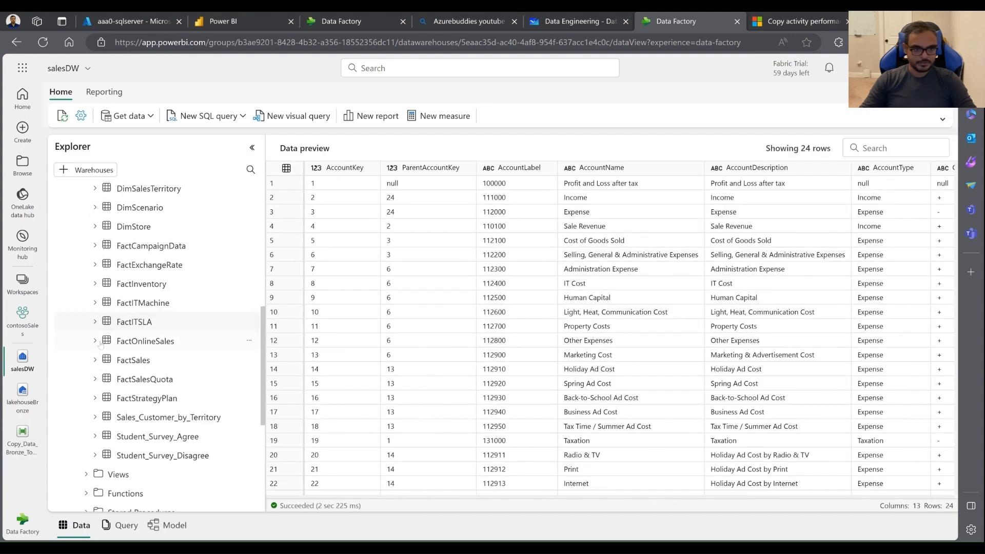
click(144, 420)
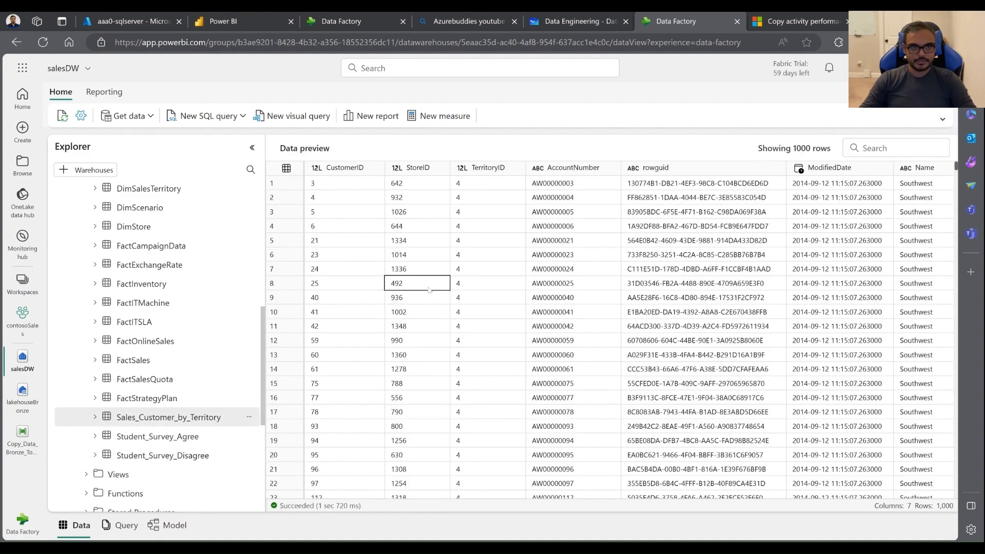
scroll(703, 370, down, 5)
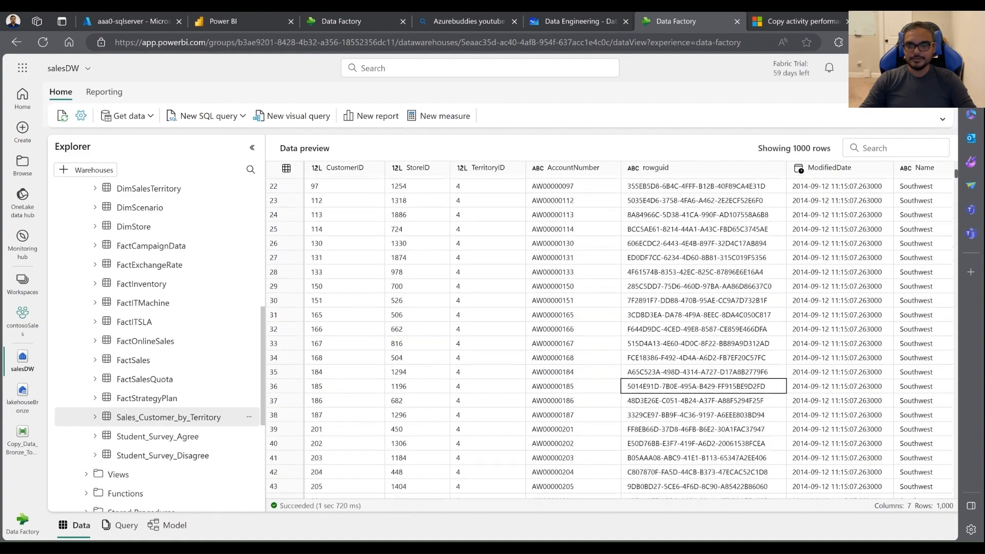
scroll(703, 369, up, 5)
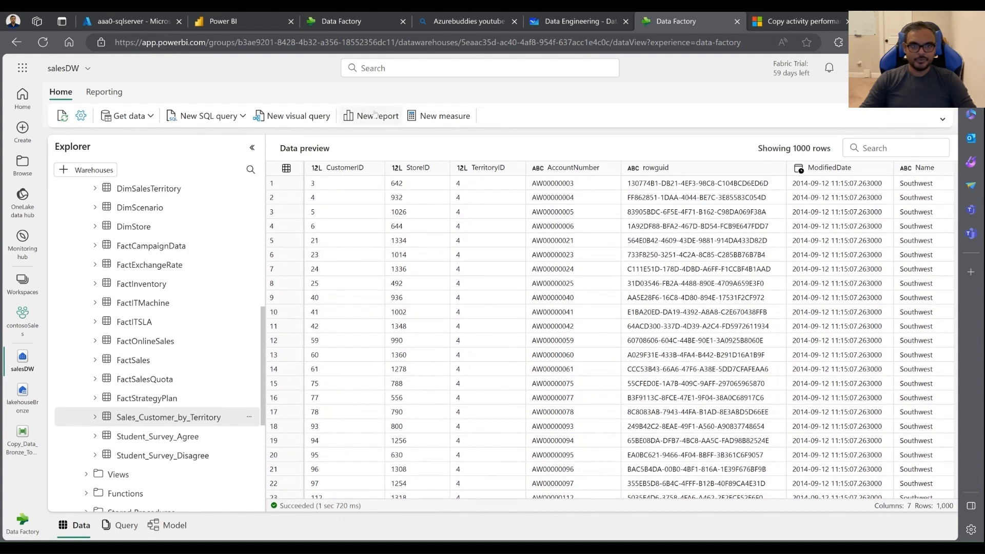
Step: Create a new report from the warehouse, signing in with the already signed-in account, and expand the Sales_Customer_by_Territory fields
click(356, 116)
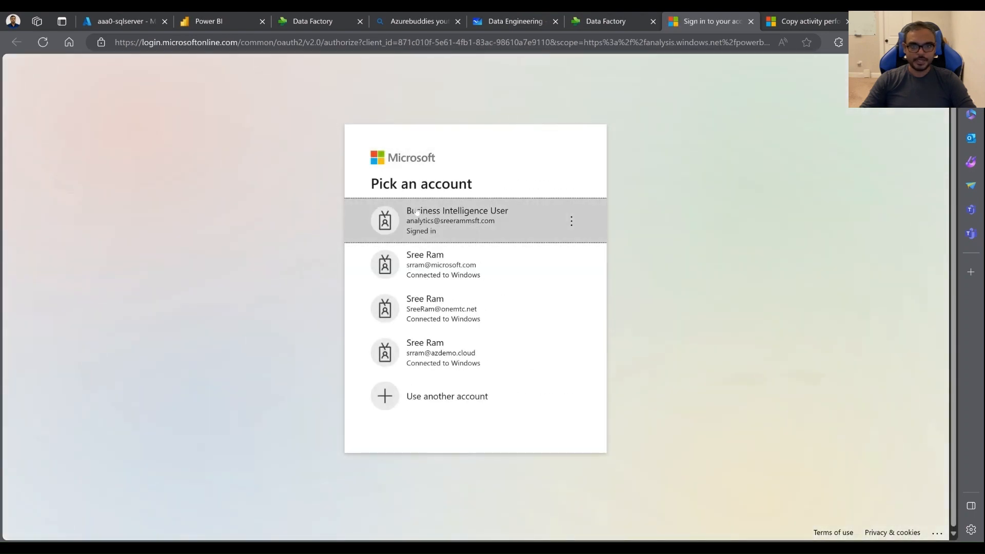
click(529, 220)
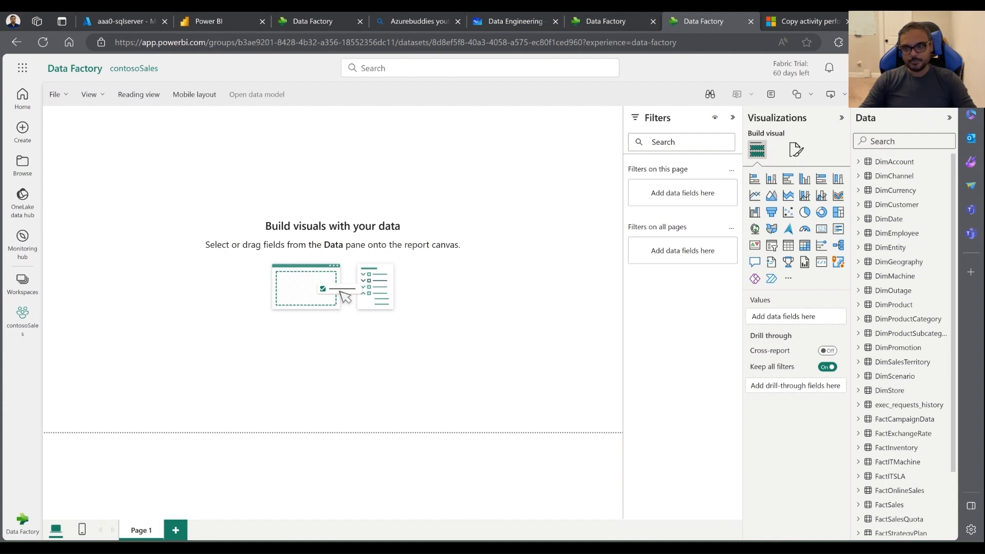
scroll(904, 256, down, 2)
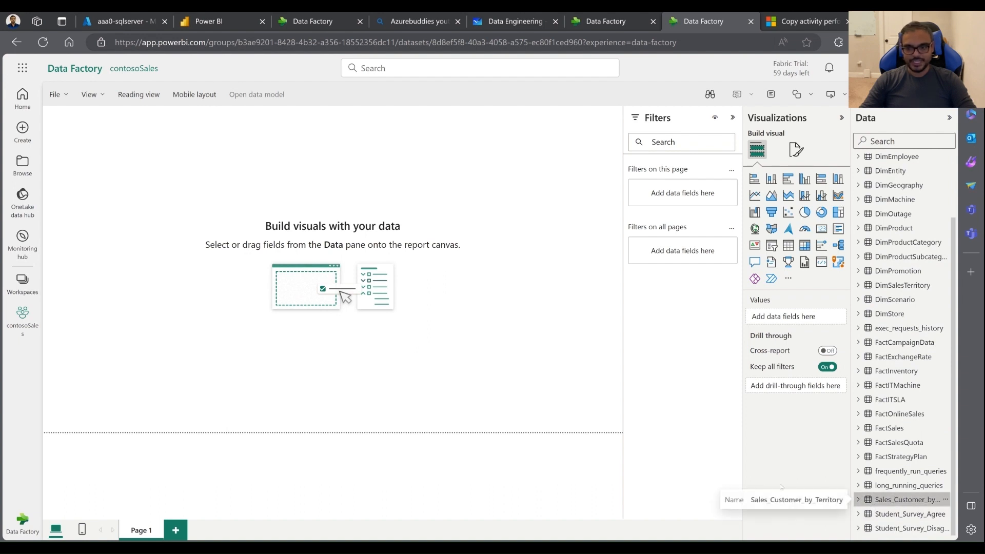
click(892, 500)
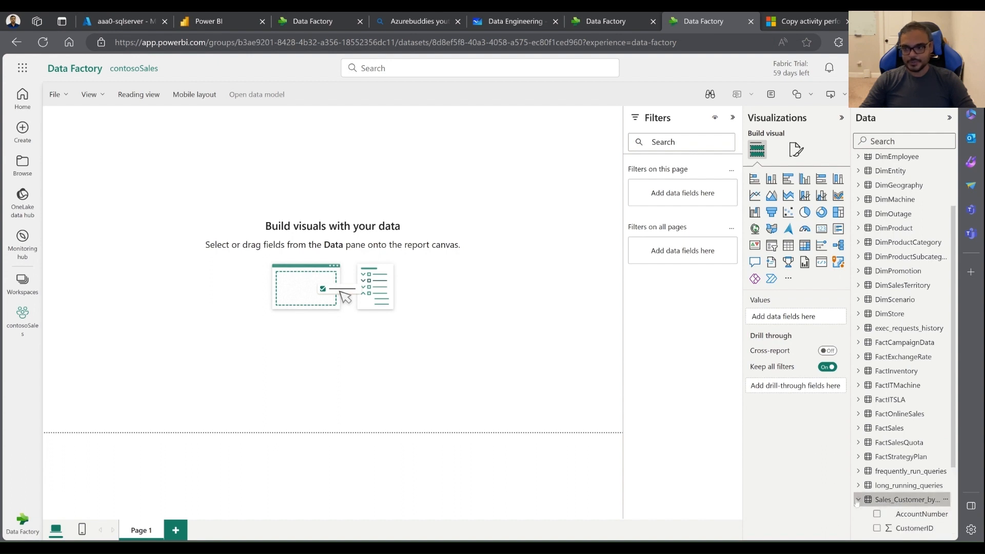
scroll(895, 508, down, 2)
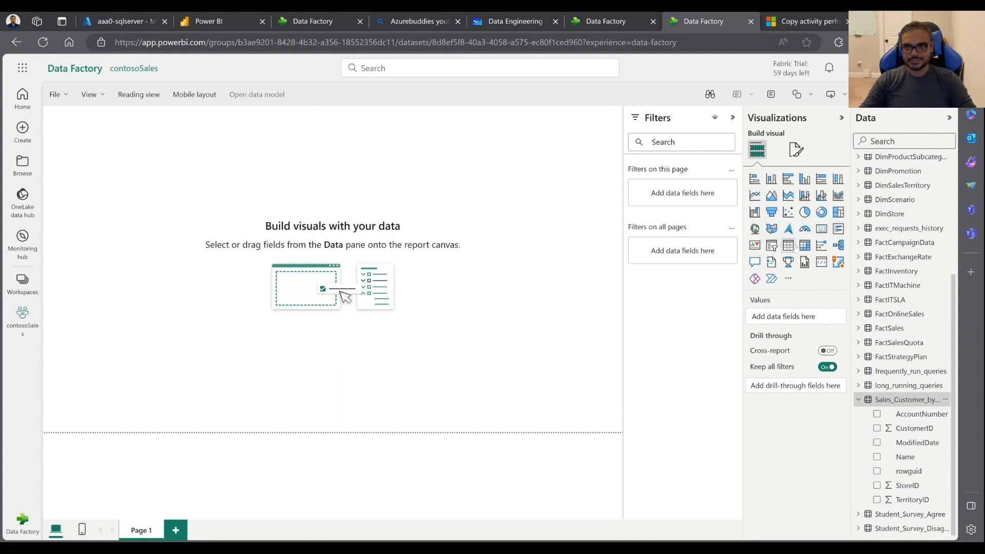
Step: Add a table visual with the AccountNumber and Name fields from Sales_Customer_by_Territory and enlarge it on the report page
click(789, 246)
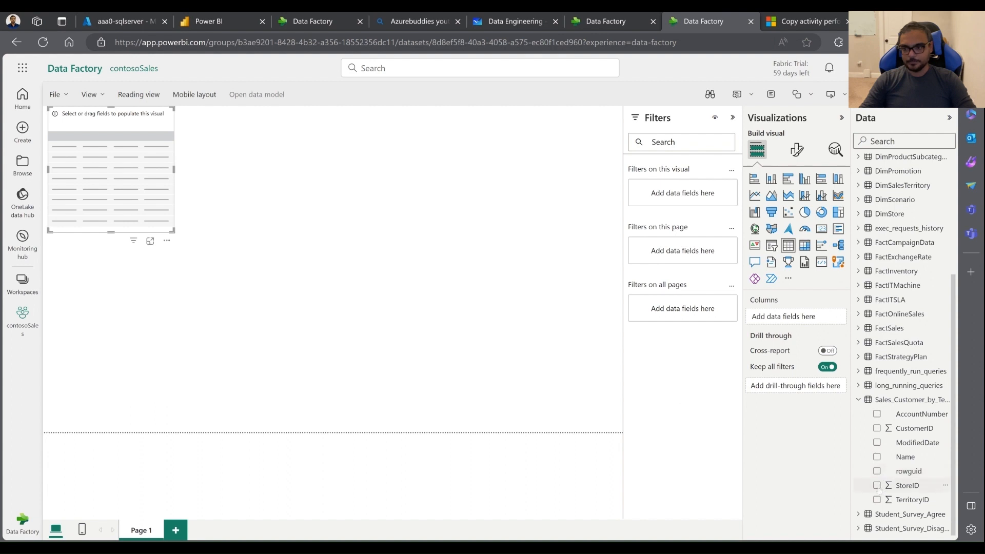
click(877, 414)
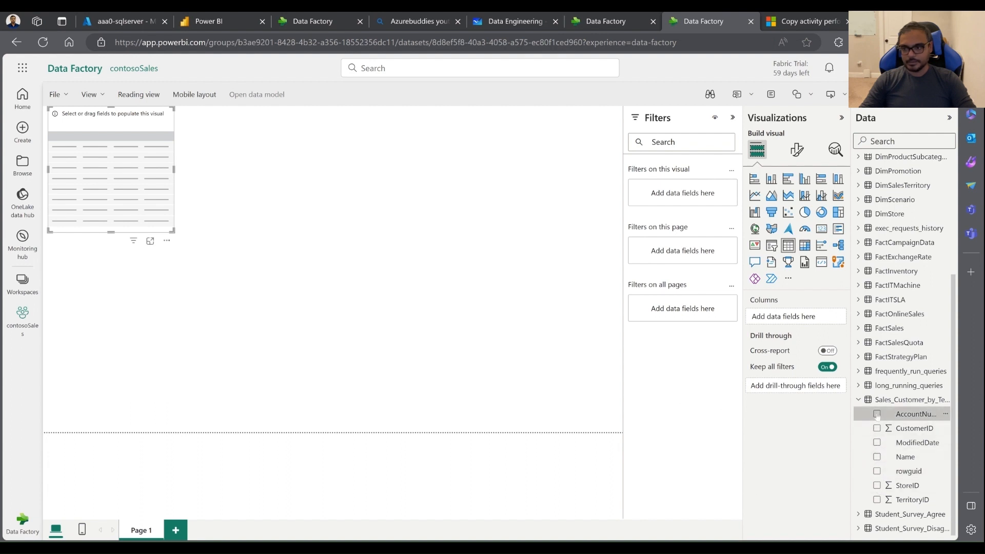
click(877, 458)
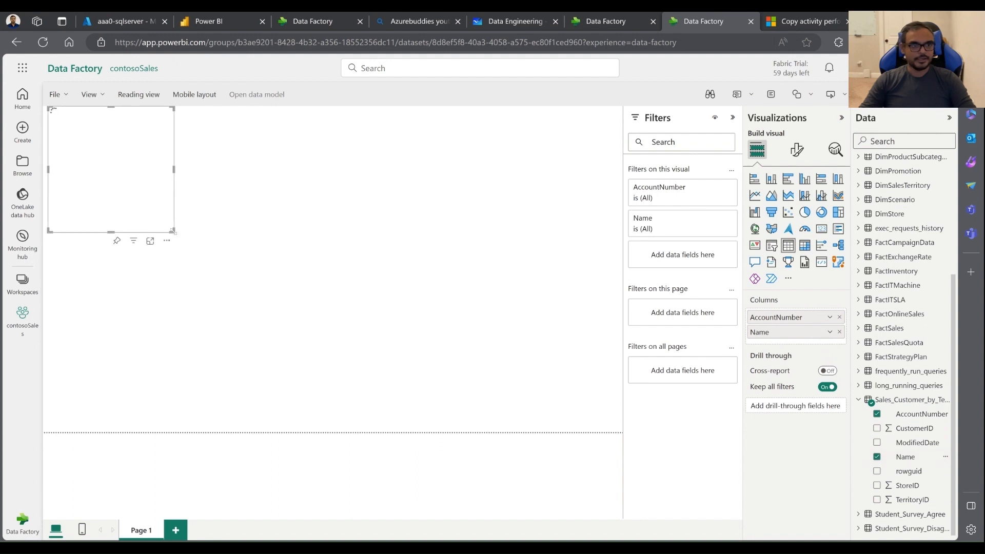
drag(173, 231, 310, 295)
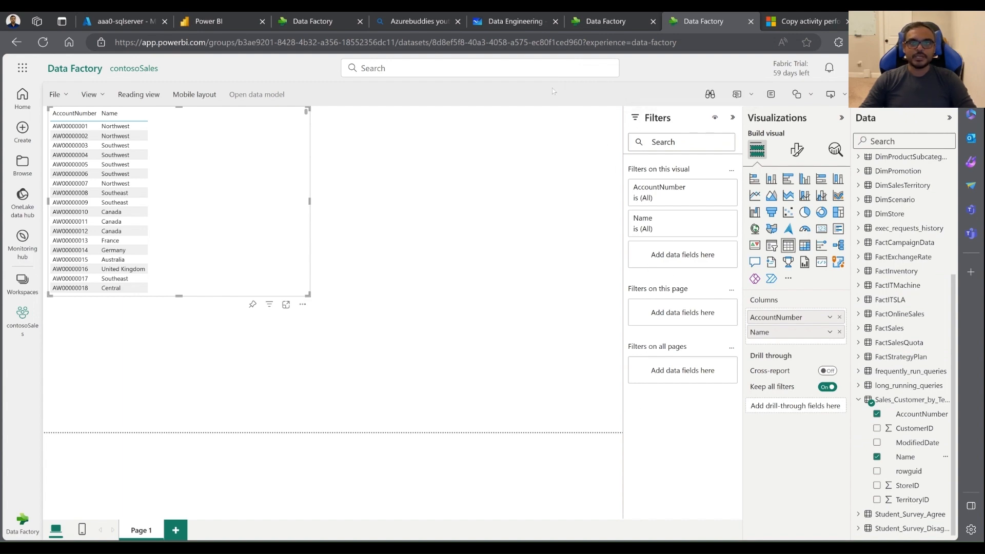
Step: Return to the Copy_Data_Bronze_To_DataWarehouse pipeline and add a second Copy data activity, spaced well to the right of Copy_BronzeTable_To_Warehouse
click(598, 22)
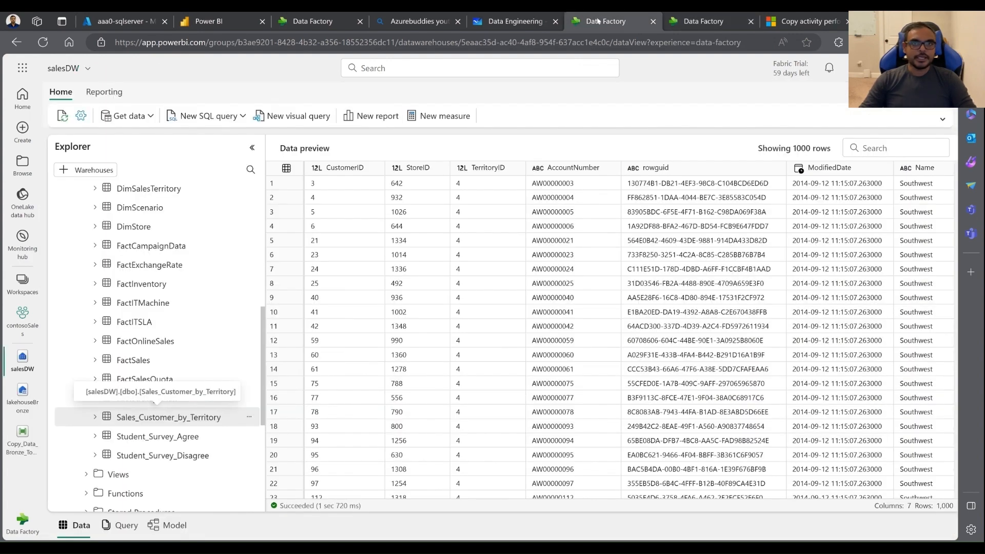
click(21, 439)
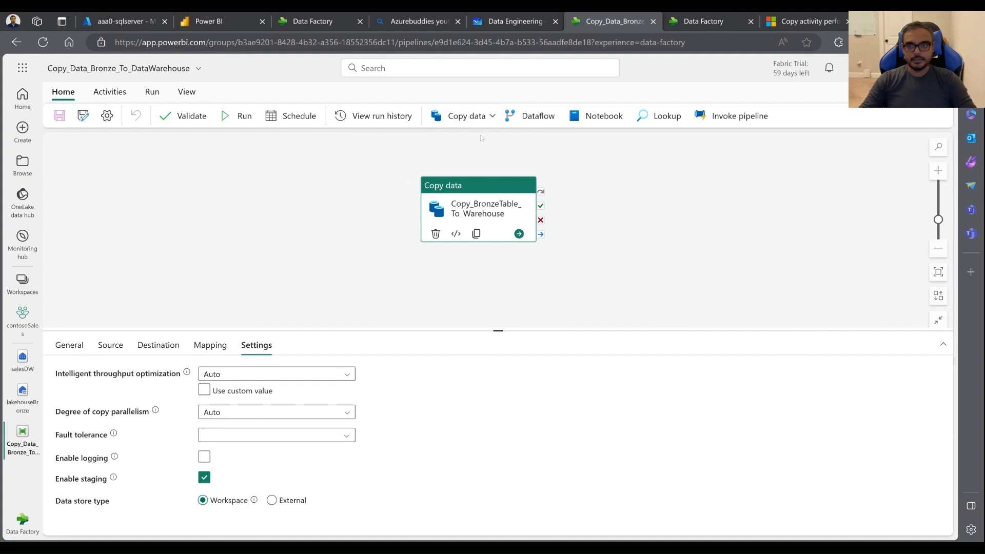
click(458, 116)
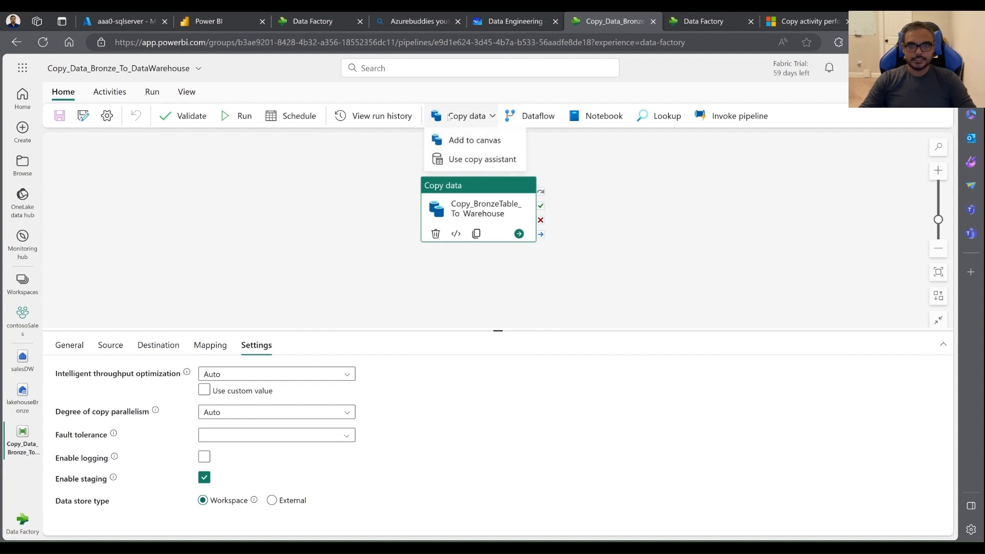
click(464, 142)
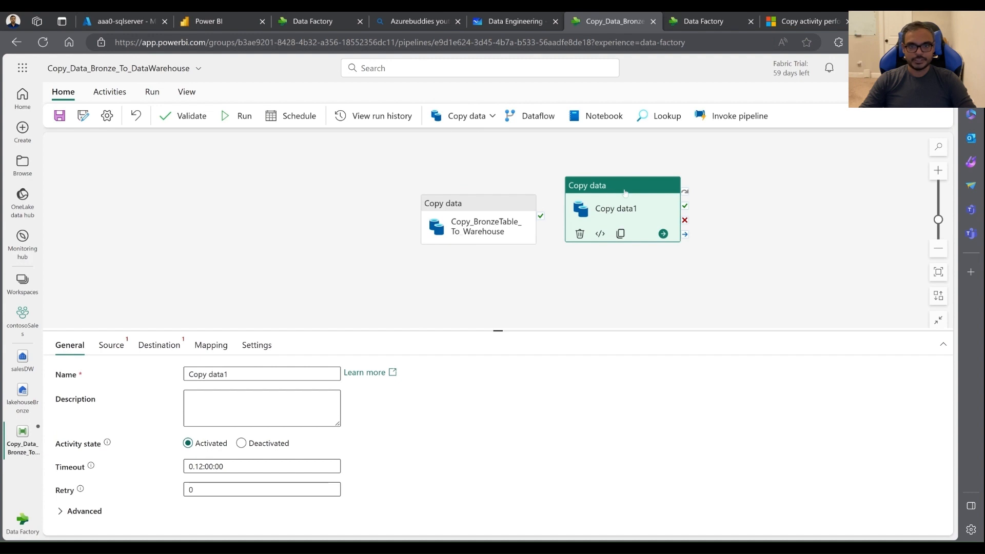
drag(611, 196, 701, 202)
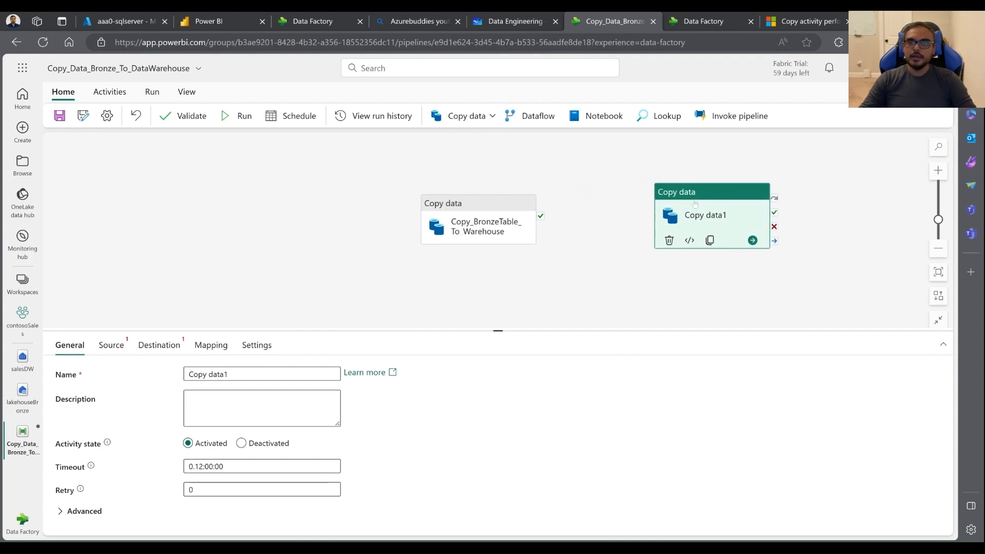
Step: Start a new external source connection for the Copy data1 activity and browse the available connector types
click(108, 348)
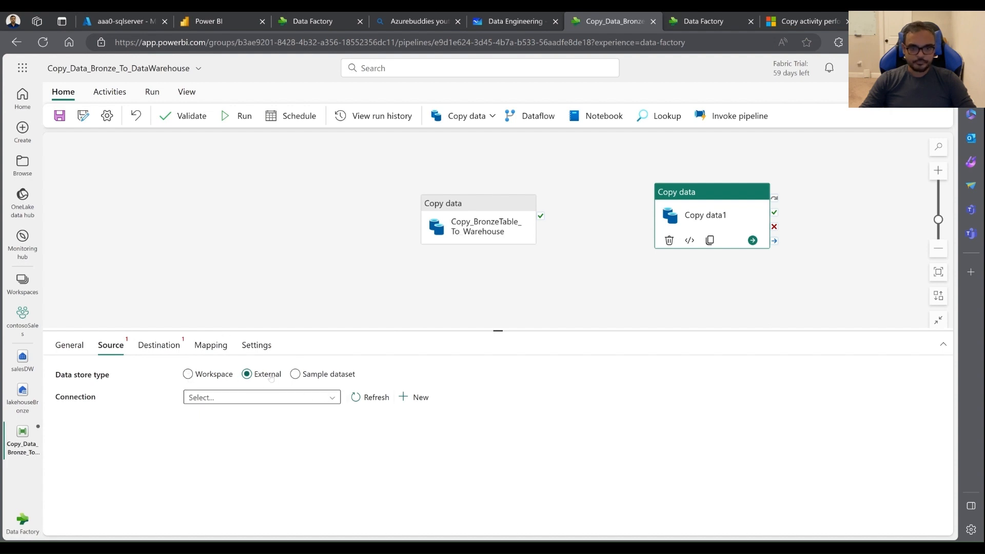
click(419, 398)
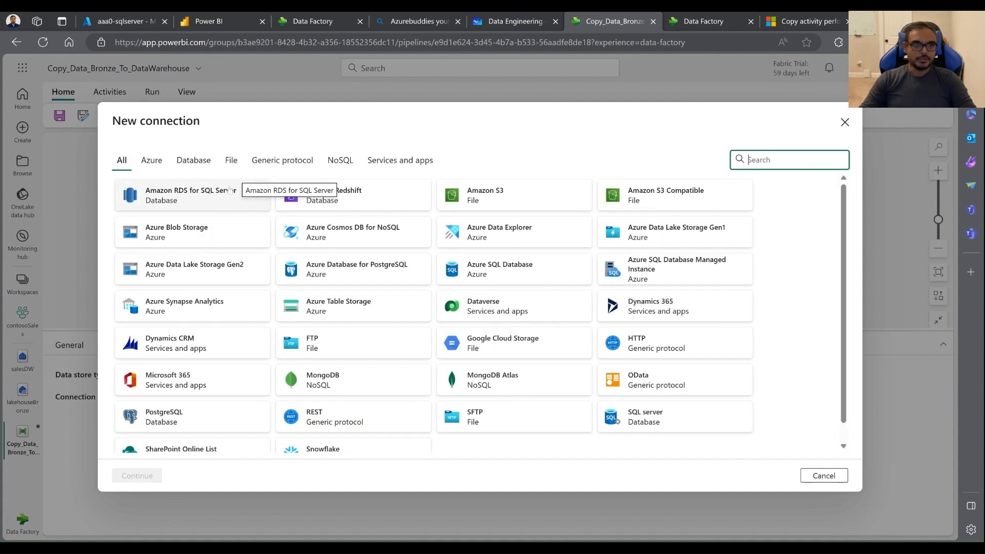
scroll(496, 303, down, 1)
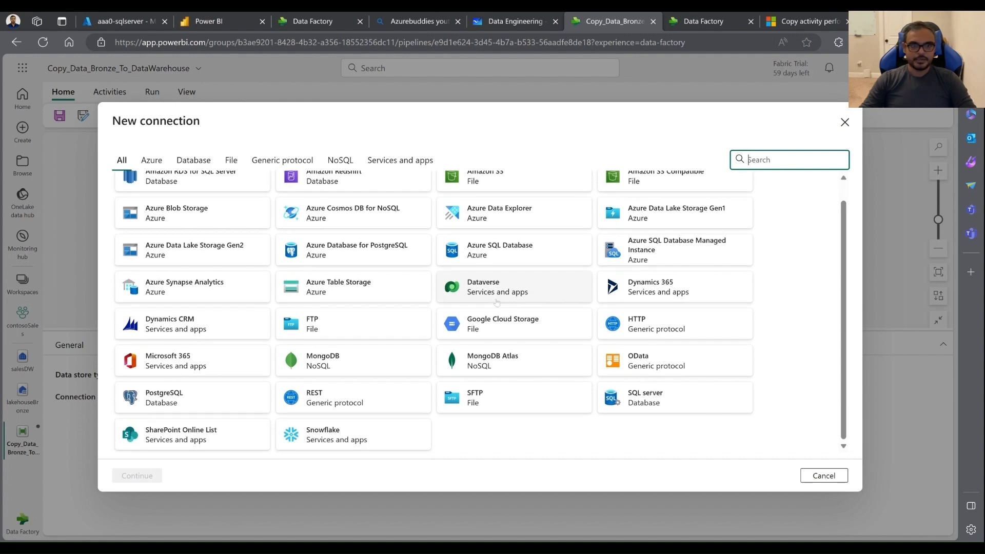
Step: Review the source connectors under Database, File, Generic protocol, NoSQL, and Services and apps, and close the new connection dialog without creating one
scroll(497, 303, up, 1)
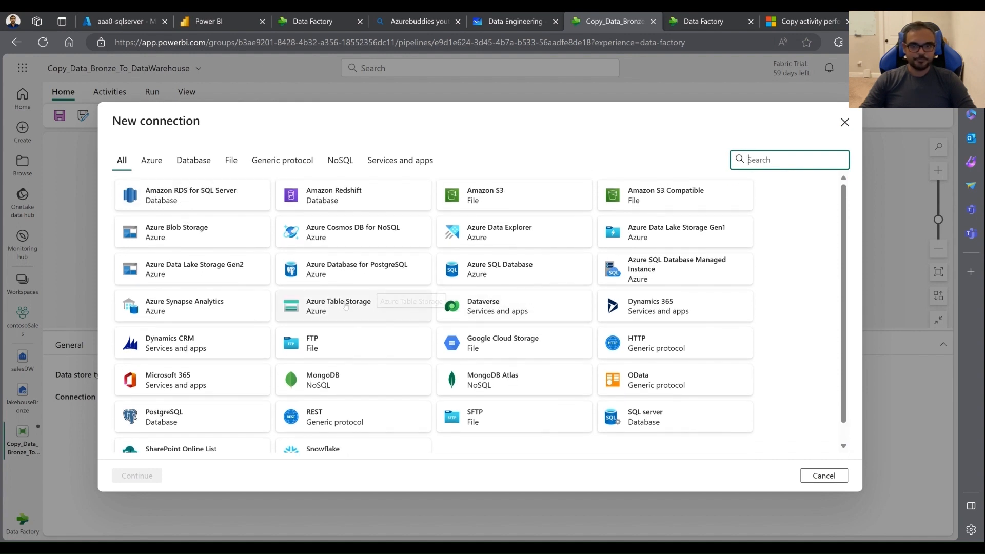
scroll(327, 308, down, 1)
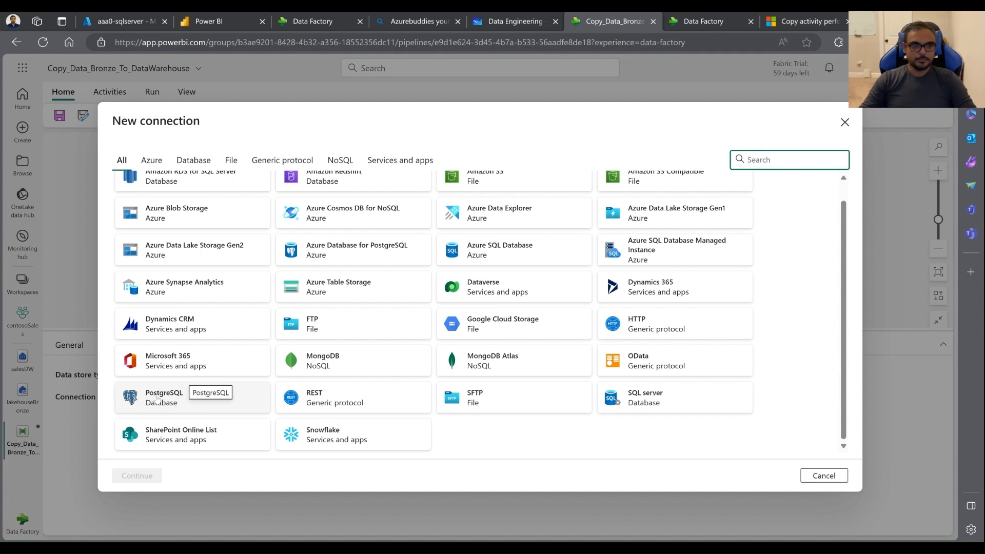
drag(157, 394, 159, 403)
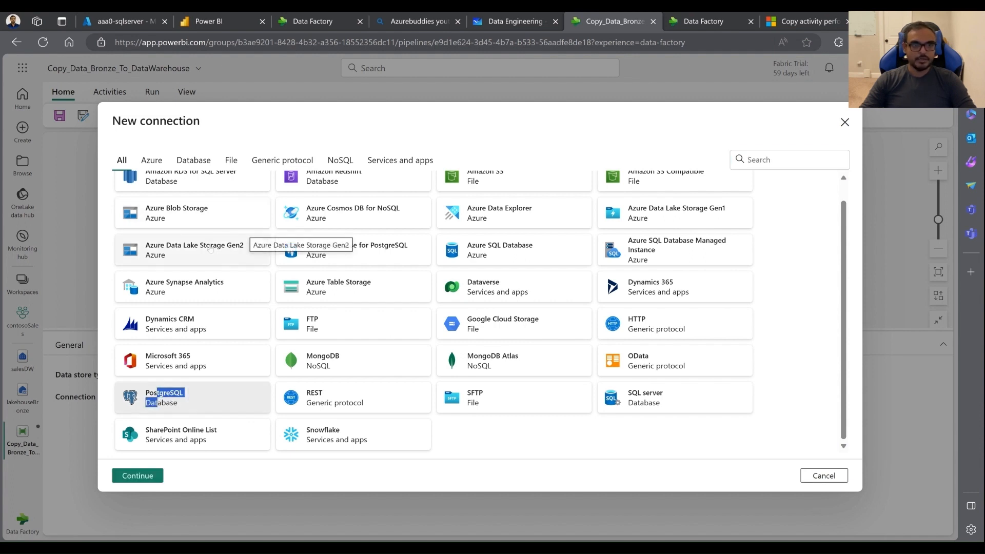
scroll(231, 241, up, 1)
click(188, 160)
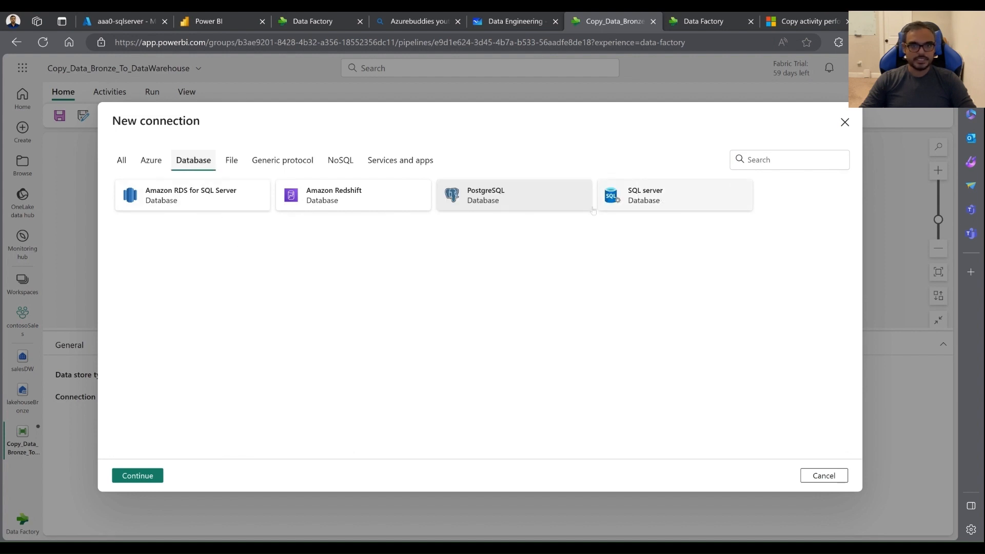
click(231, 160)
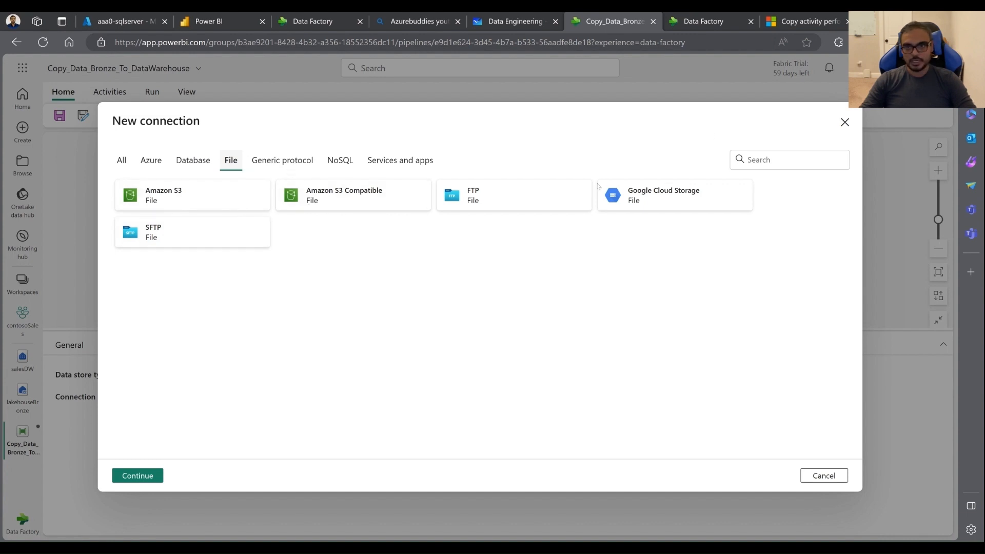
click(282, 160)
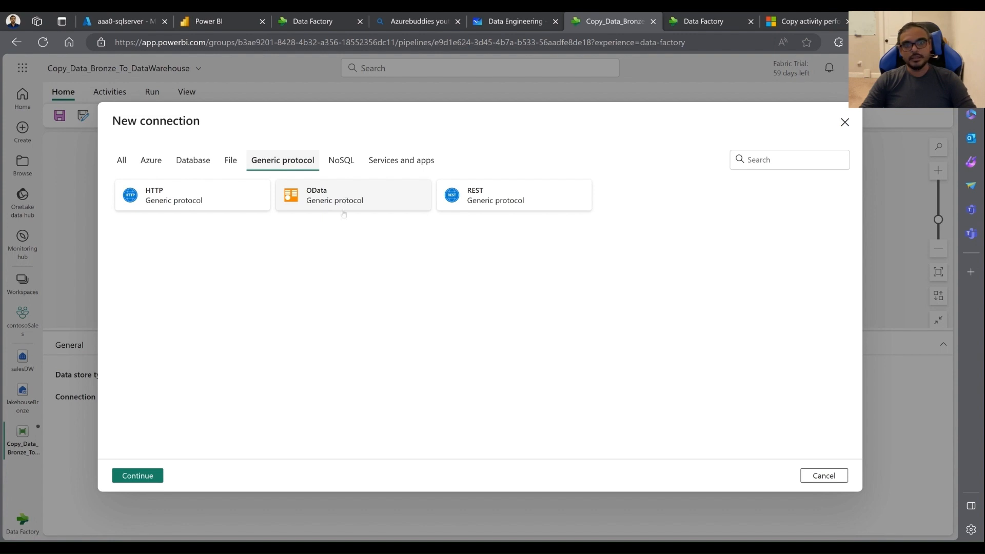
click(349, 161)
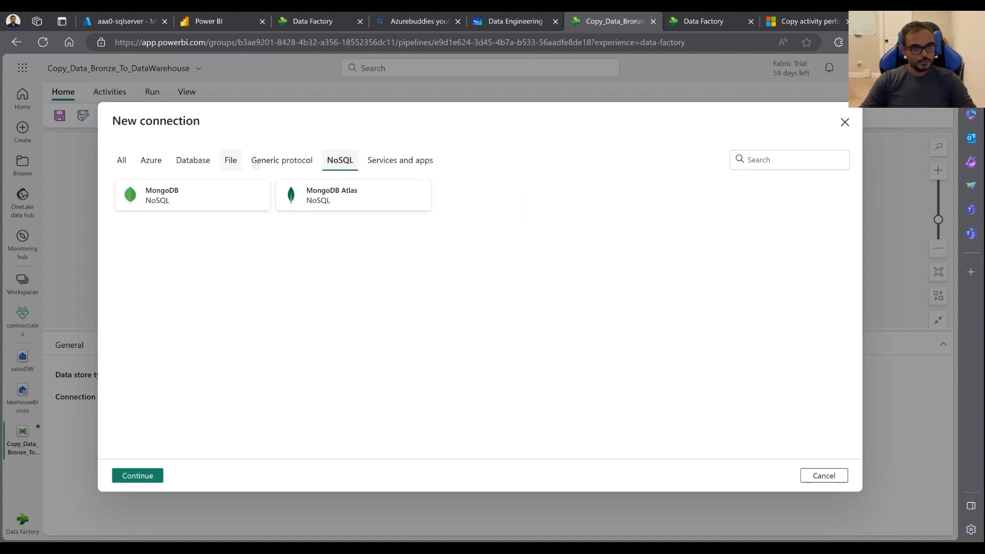
click(390, 161)
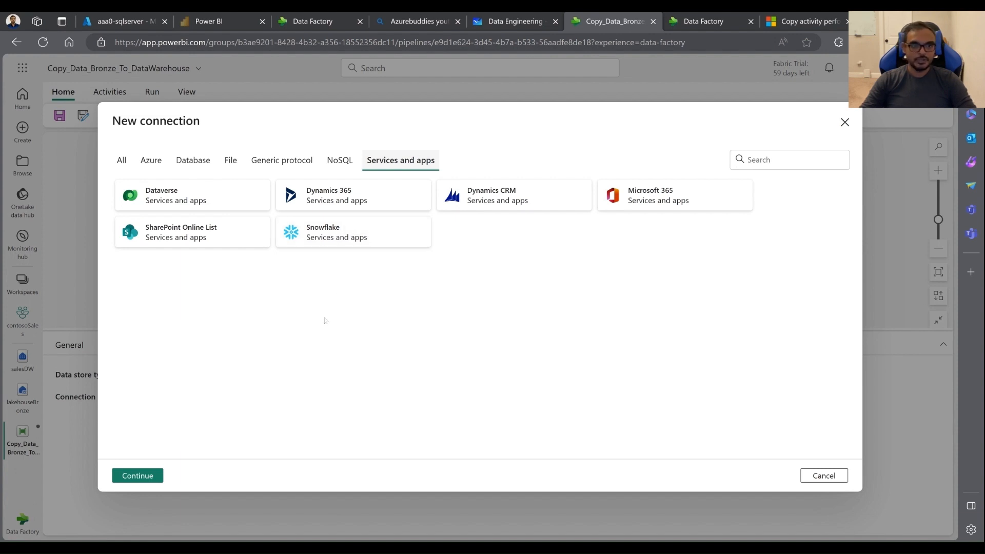
click(824, 475)
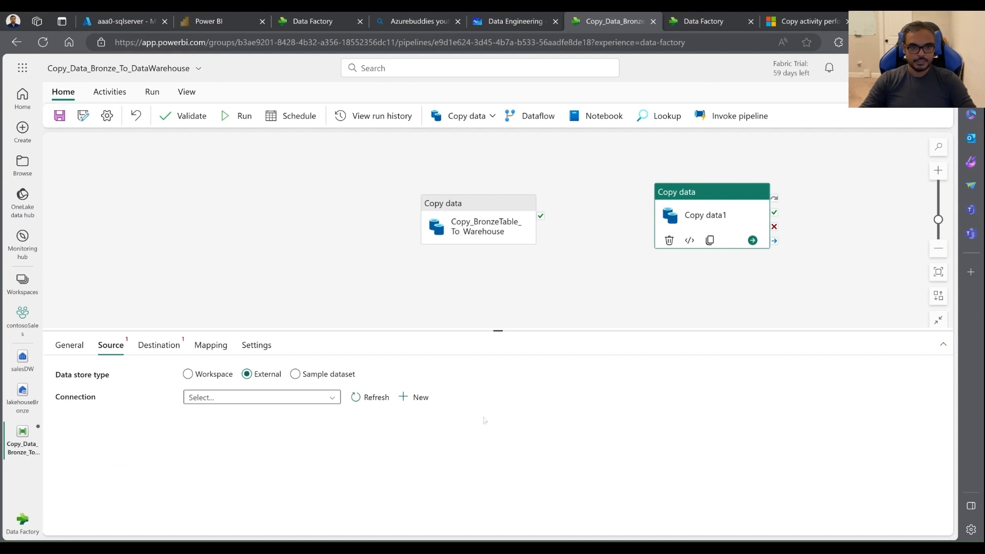
Step: Set the Copy data1 source to Sample dataset and look through the available sample datasets without choosing one
click(300, 376)
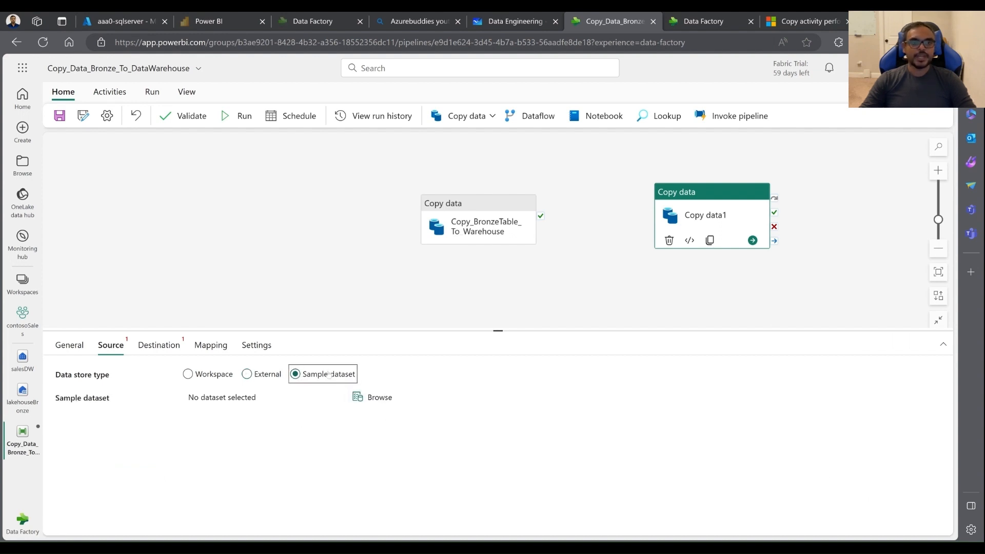
click(376, 398)
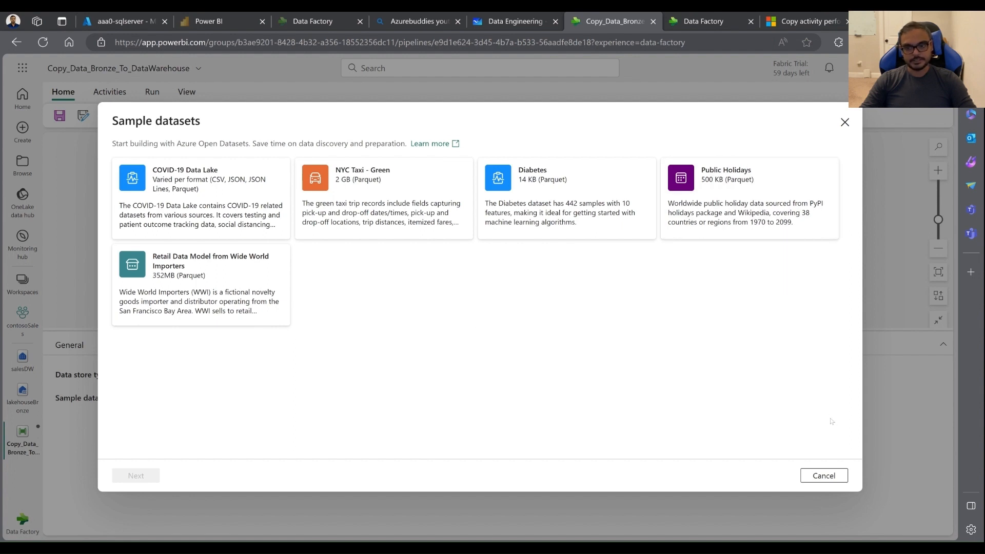
click(824, 476)
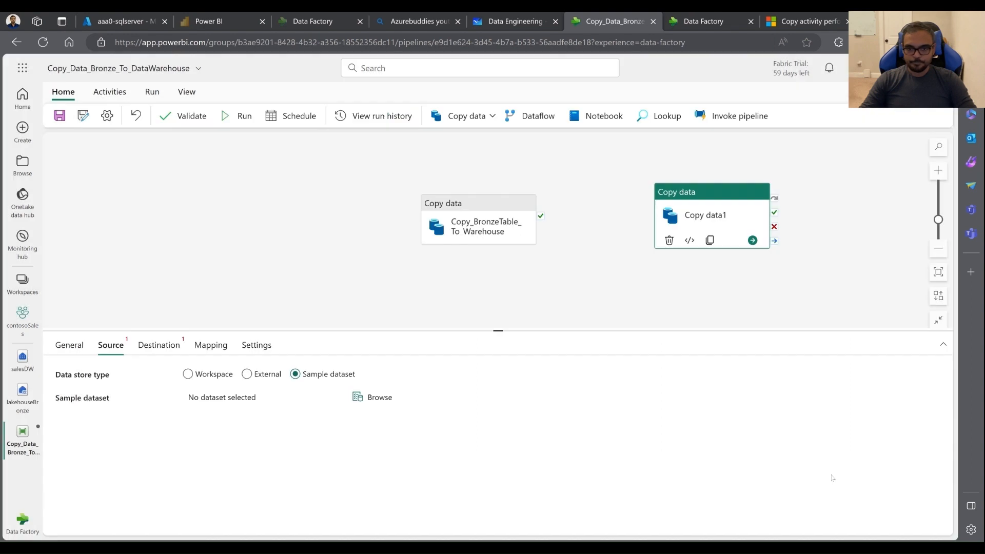
Step: Set the Copy data1 destination to External and review the new connection's connectors, including Database and File, without creating a connection
click(159, 345)
click(246, 374)
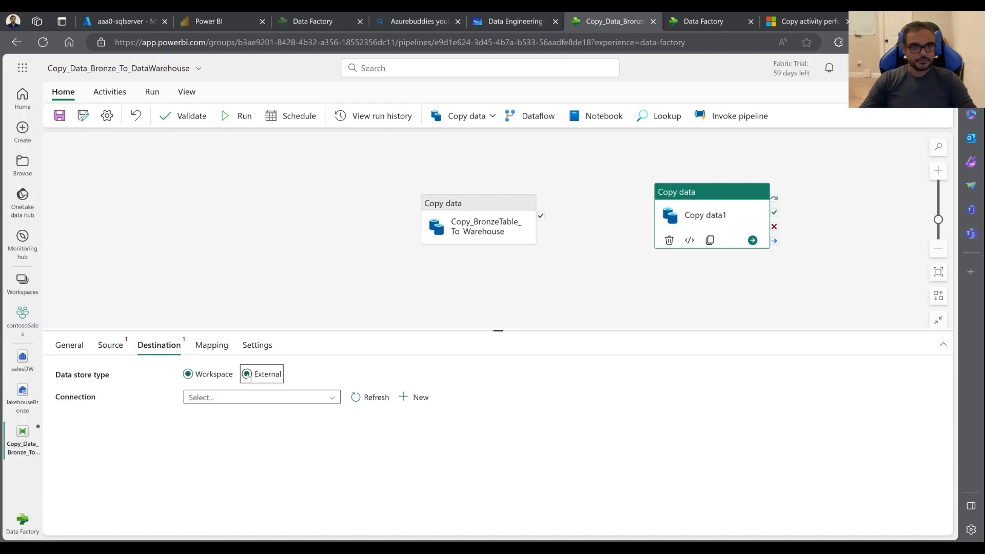
click(419, 397)
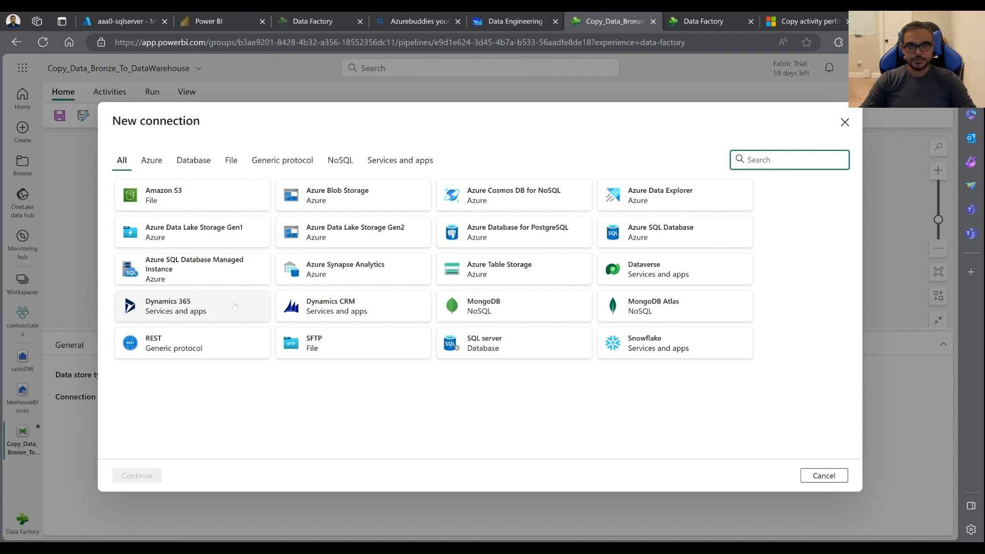
click(193, 159)
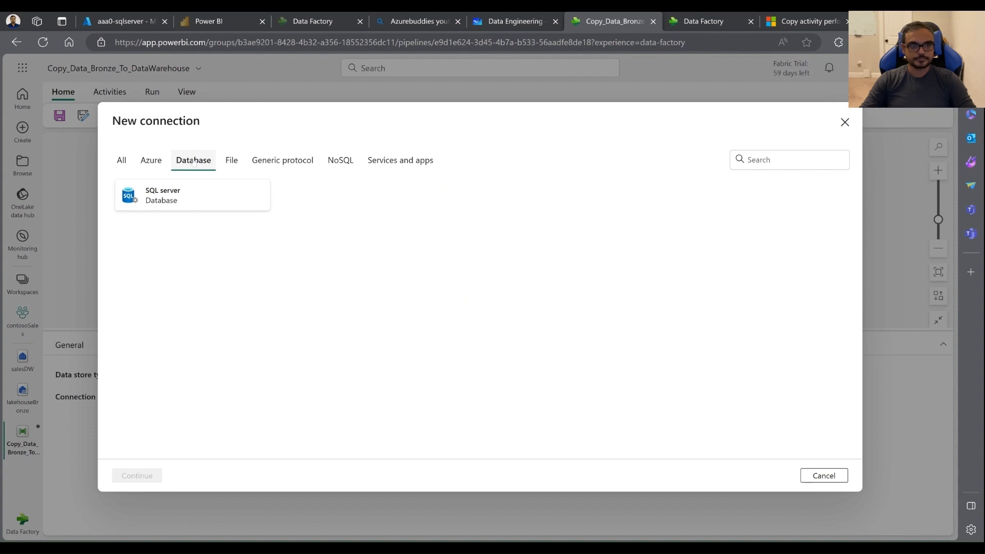
click(231, 161)
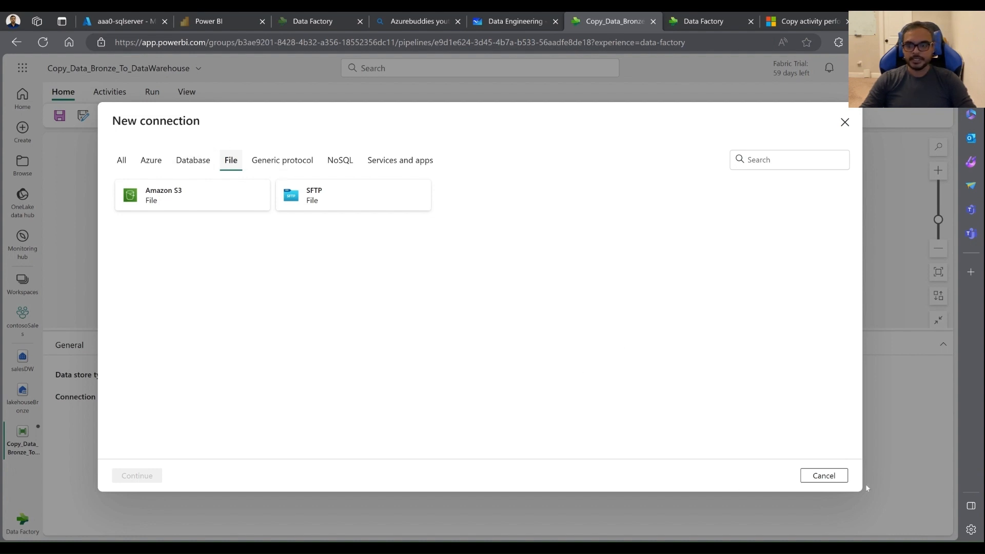
click(822, 479)
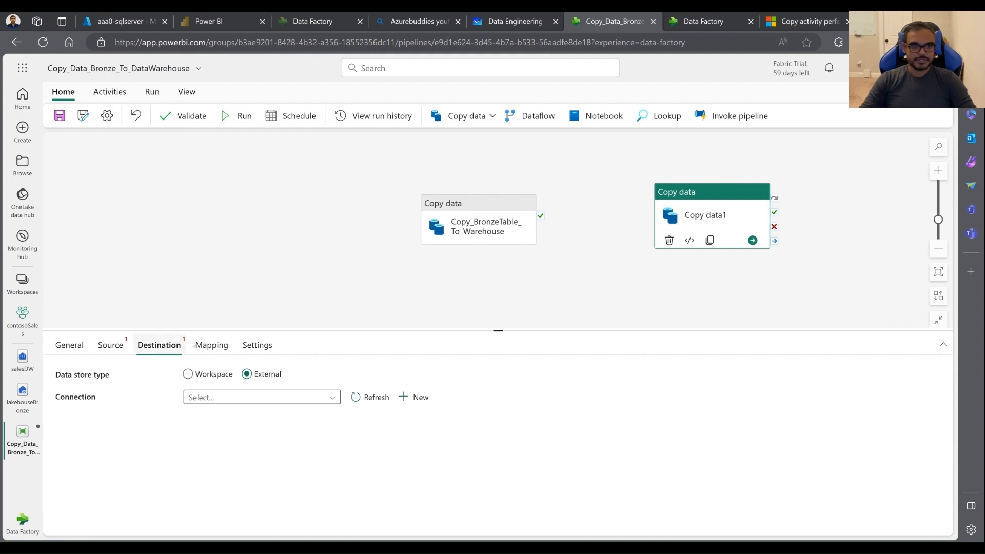
Step: Review the Mapping and Settings options of the Copy data1 activity
click(212, 345)
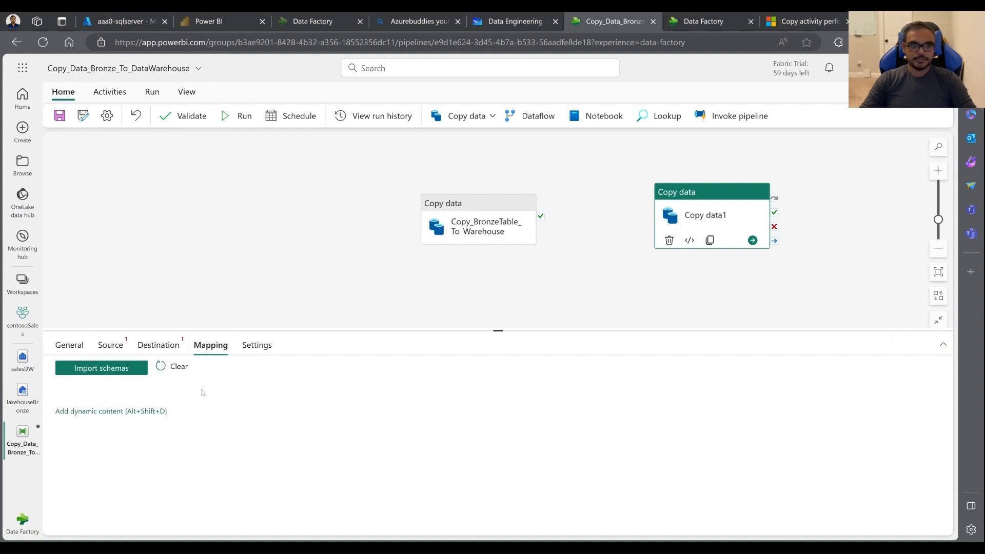
click(257, 345)
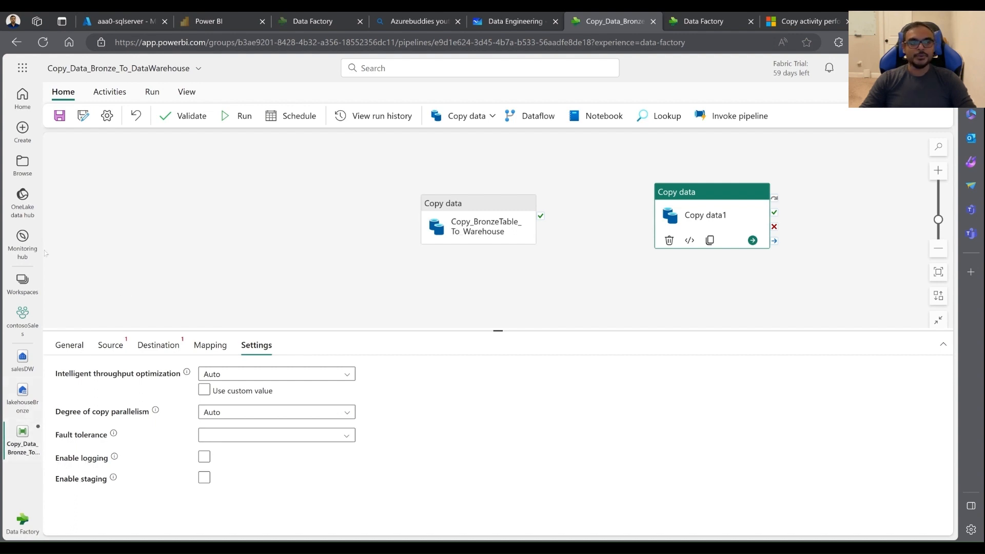
Step: View the Copy_Data_Bronze_To_DataWarehouse run's details in the Monitoring hub, including its related artifacts
click(22, 241)
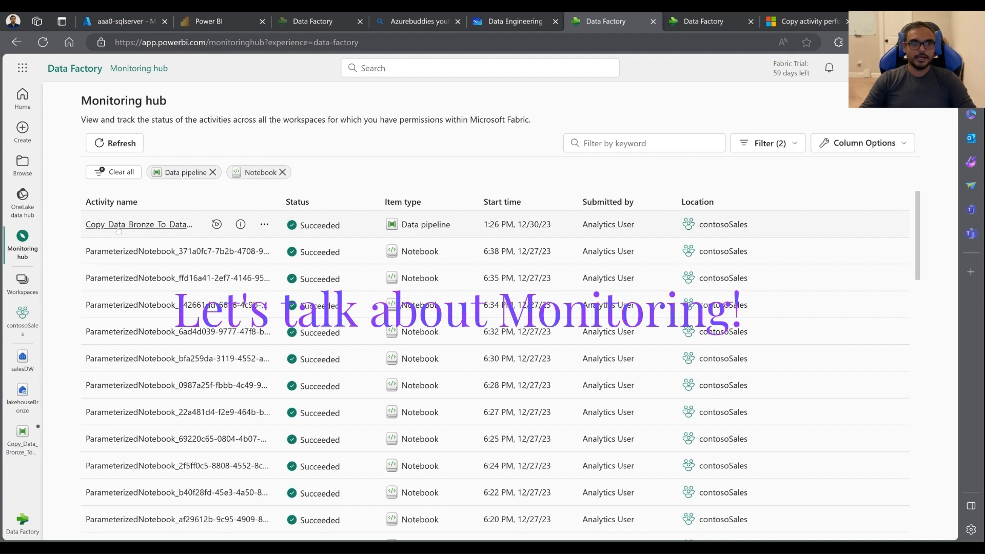
click(266, 225)
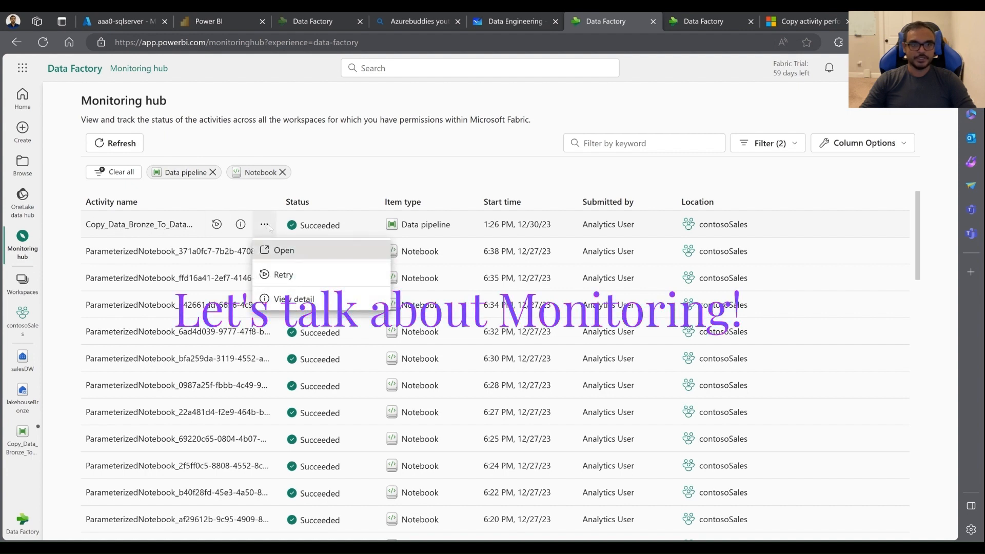
click(297, 299)
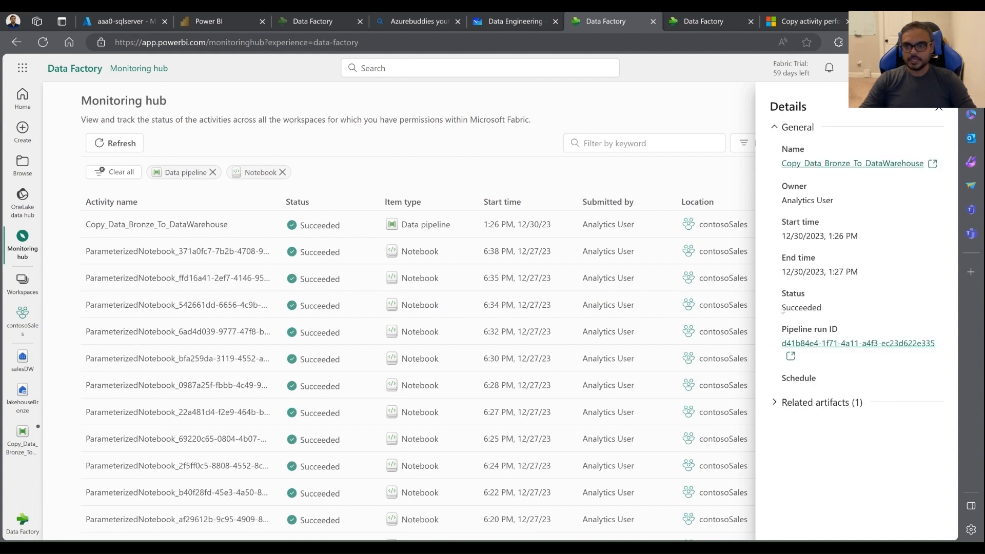
click(783, 405)
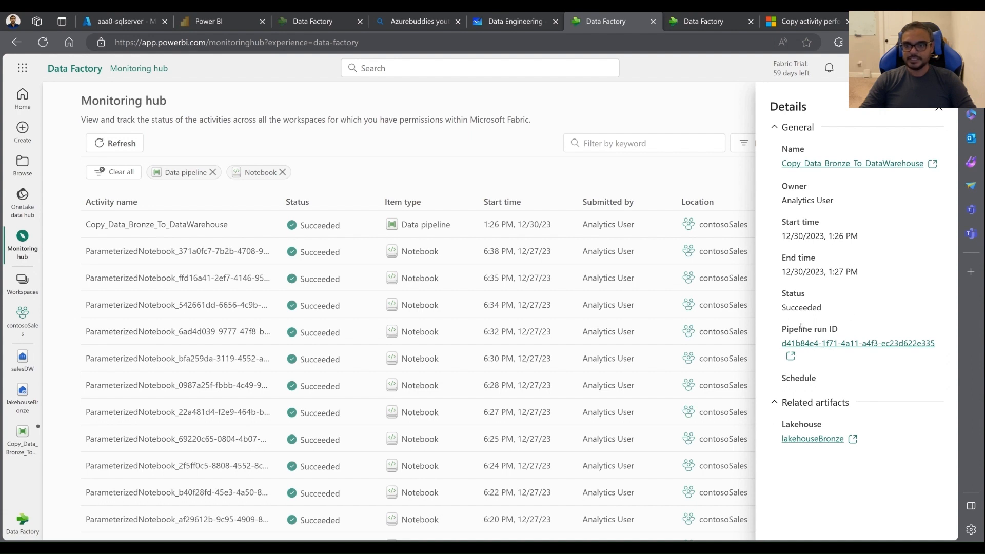
Step: Open the pipeline run from its run ID with the already signed-in account and examine Copy_ivb's data read and rows written
click(804, 343)
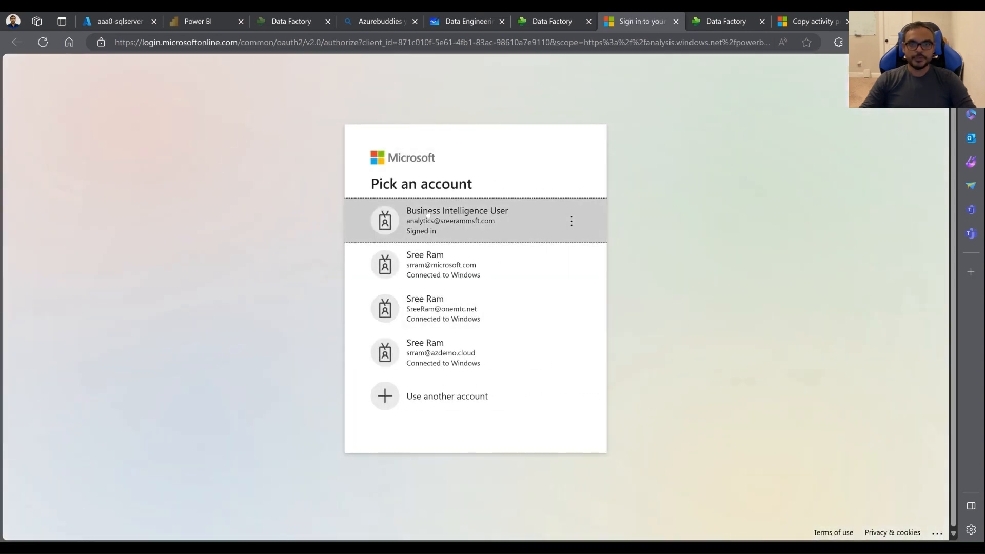
click(428, 211)
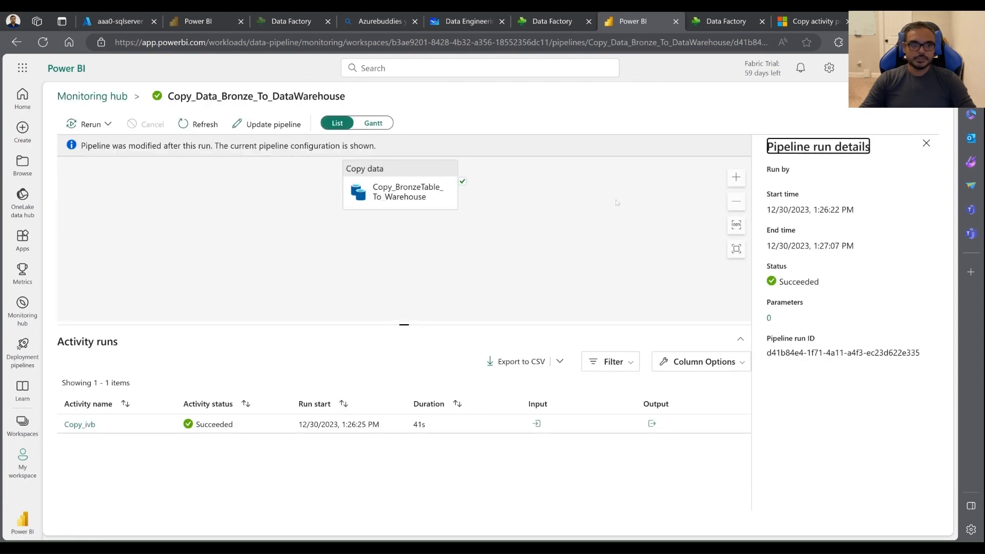
click(93, 428)
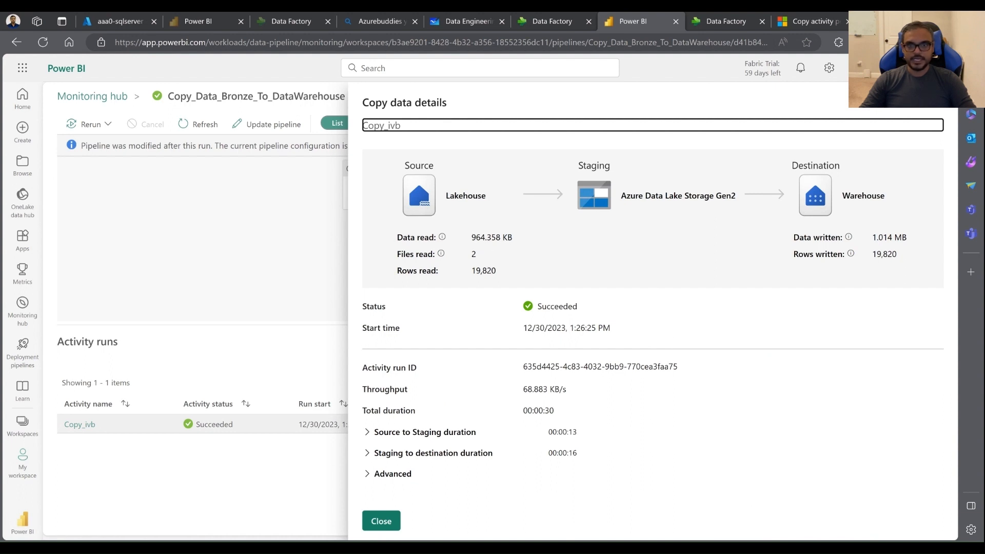
drag(472, 237, 500, 237)
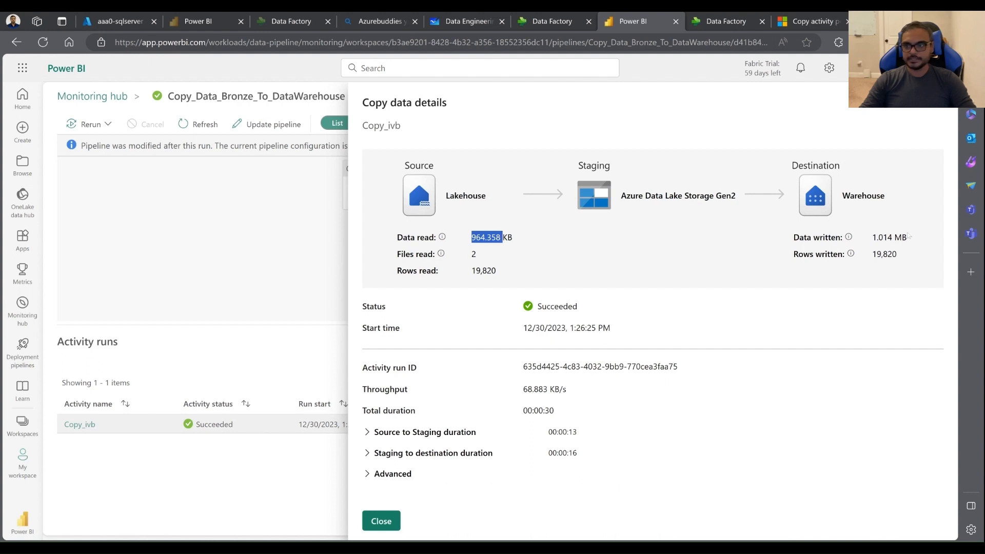
drag(876, 254, 897, 254)
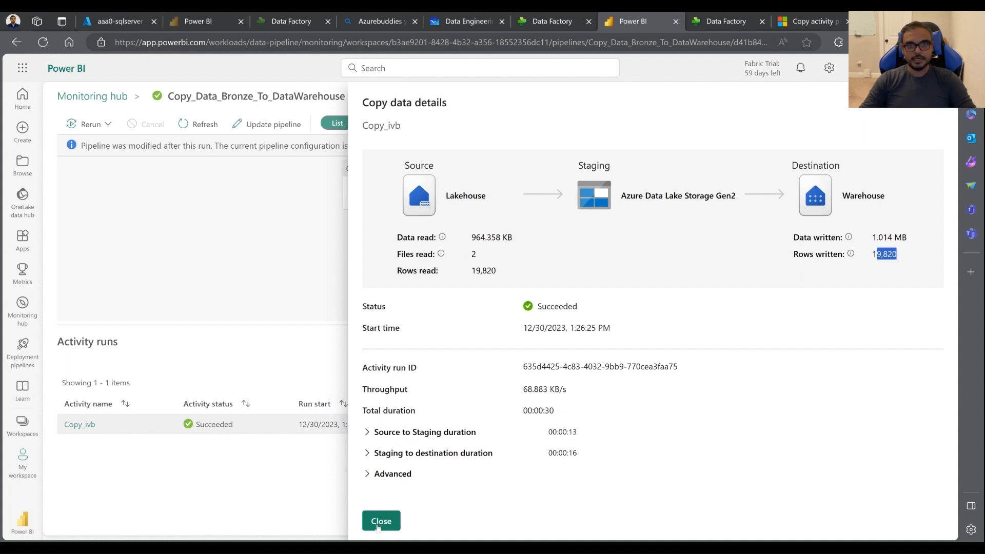
Step: Examine the staging-to-destination and source-to-staging duration breakdowns of Copy_ivb, and close the copy data details
click(379, 454)
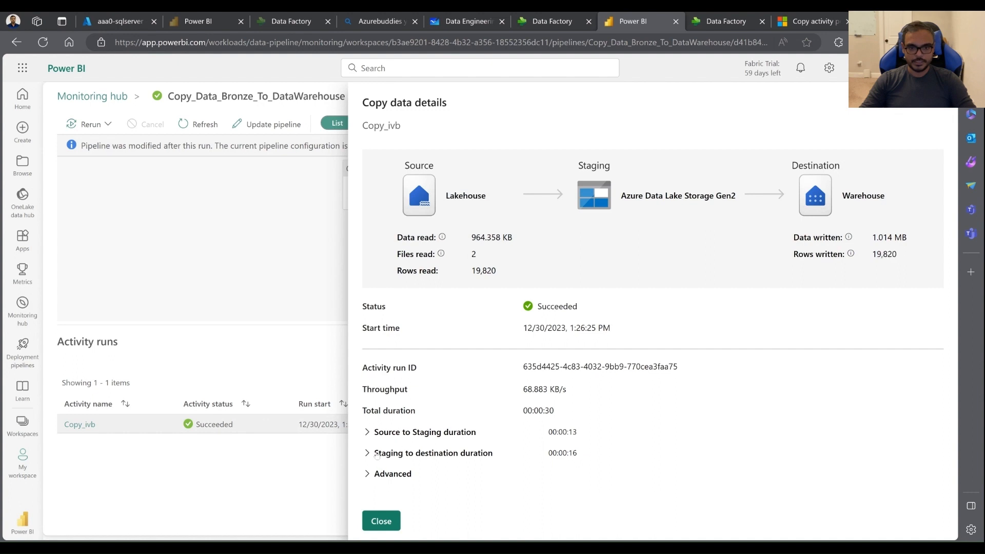
scroll(371, 443, down, 3)
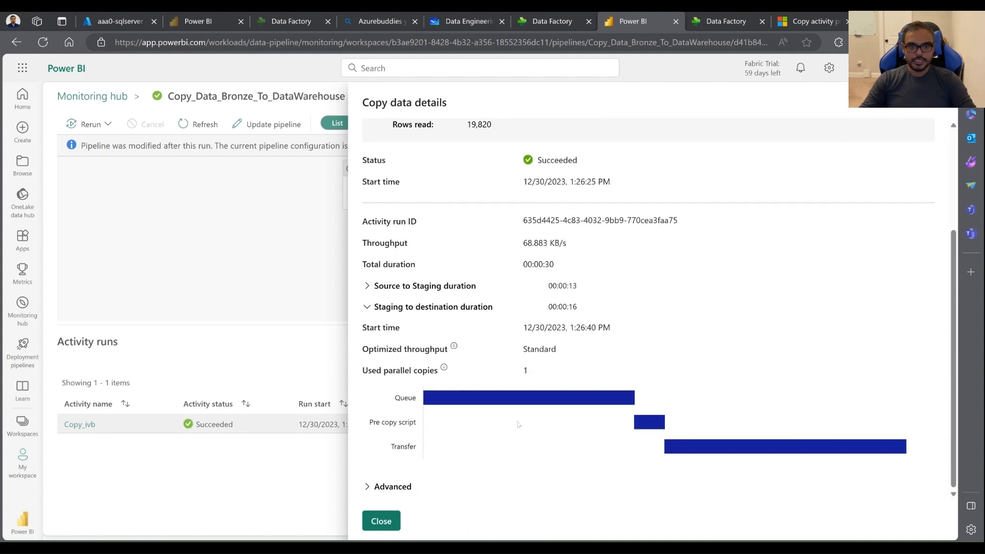
mouse_move(496, 402)
click(388, 286)
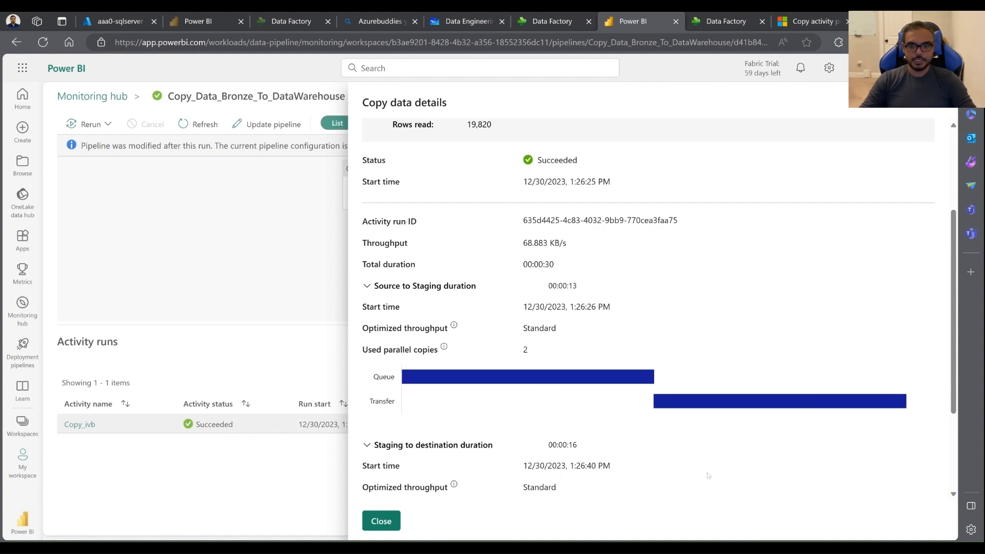
click(368, 529)
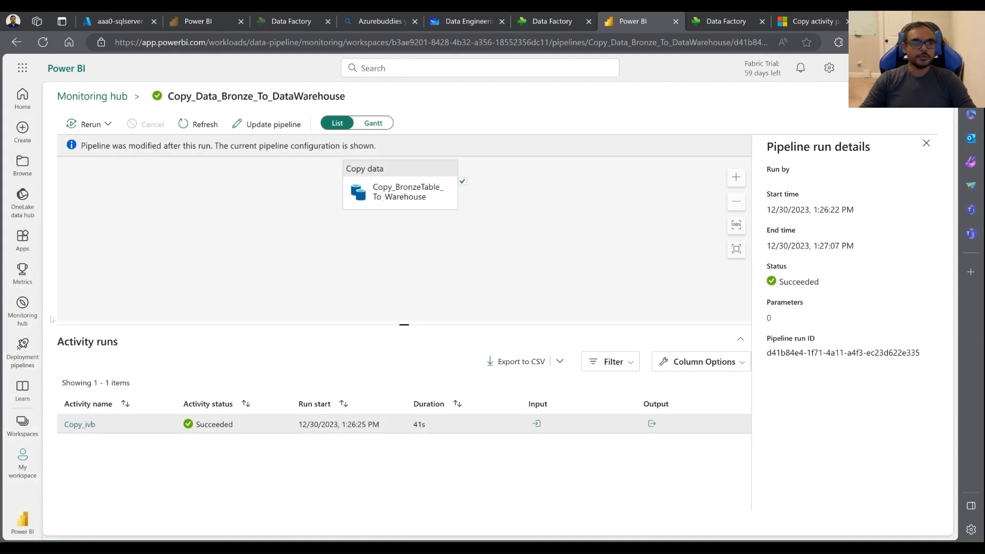
Step: Find the ParameterizedNotebook_371a0fc7 run in the Monitoring hub and open its Spark application page from the run details
click(22, 303)
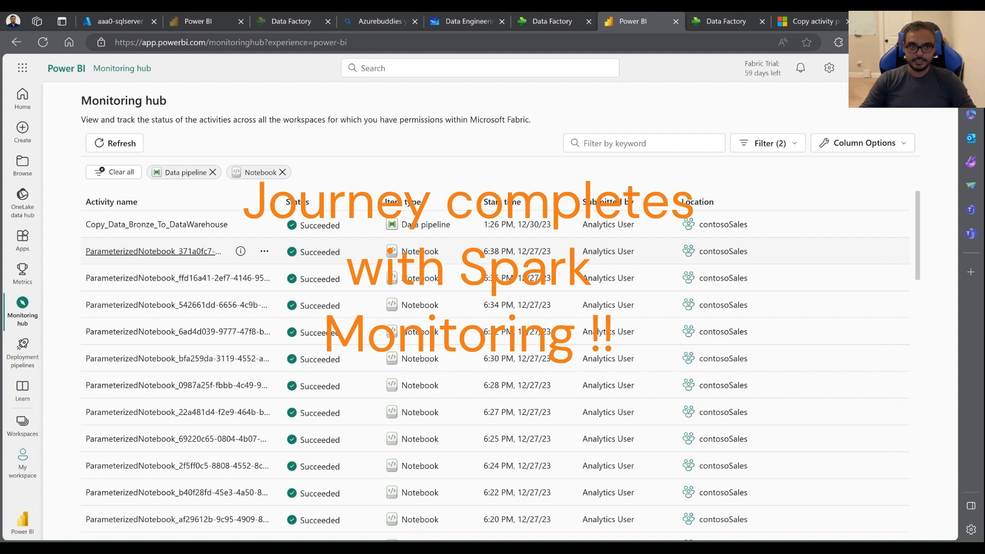
scroll(140, 264, down, 2)
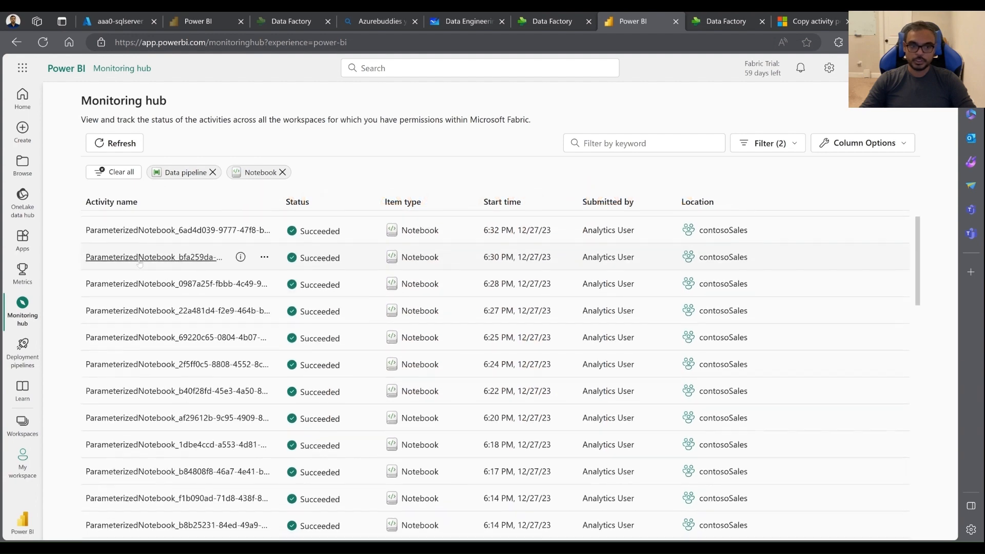
scroll(140, 264, down, 7)
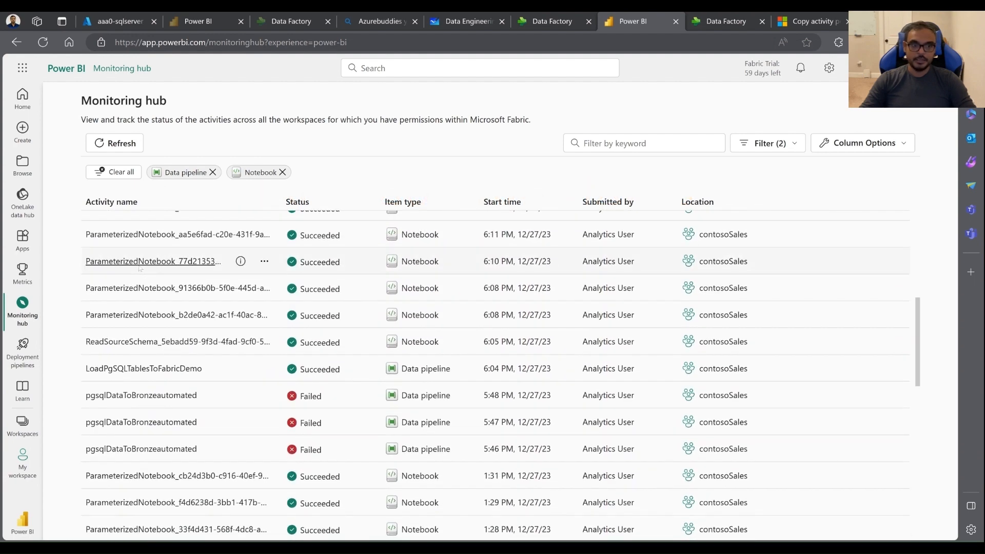
scroll(140, 263, up, 10)
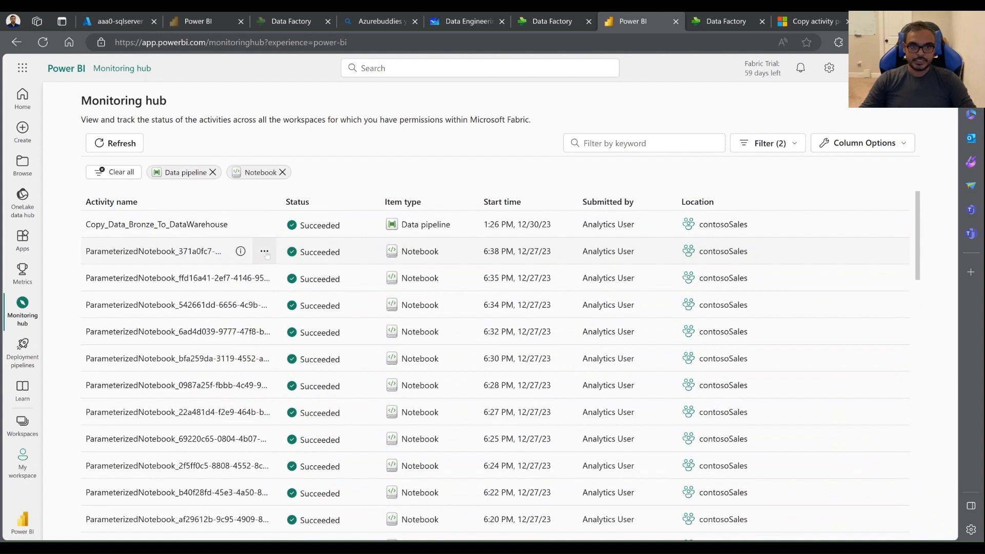
click(265, 252)
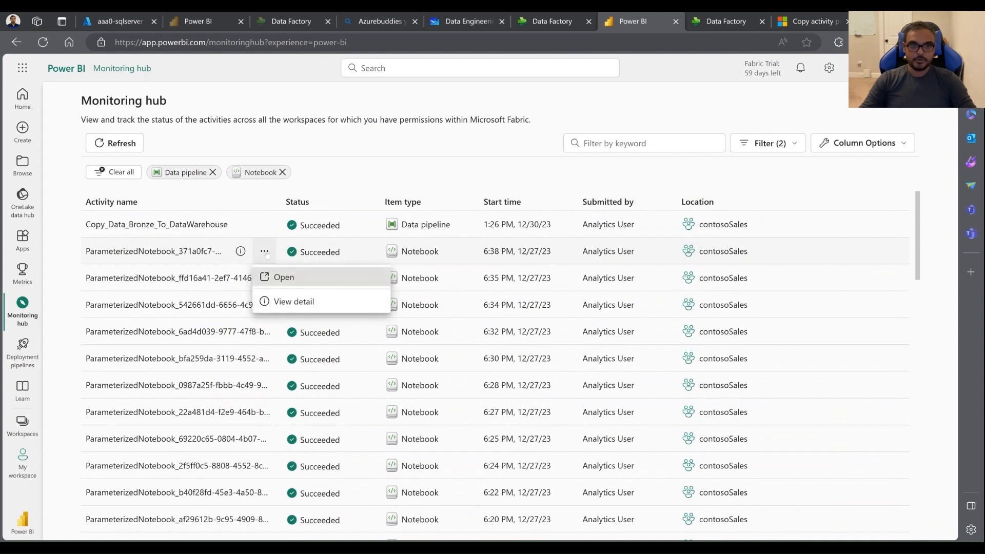
click(289, 303)
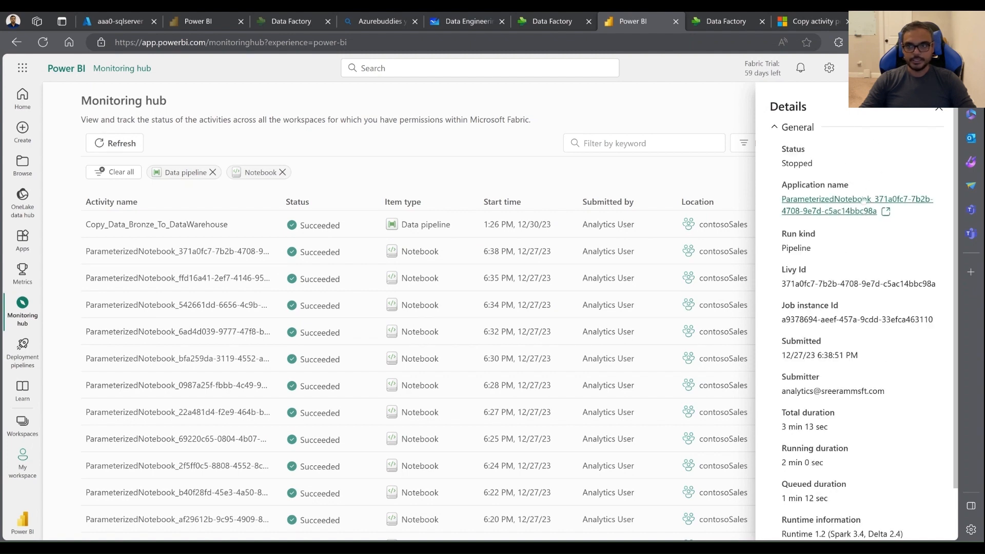
click(816, 200)
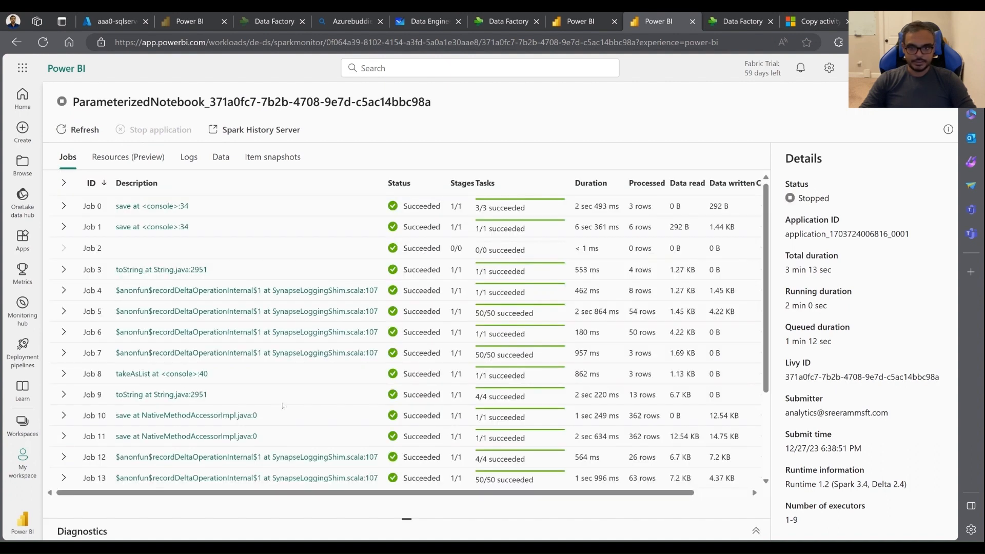
Step: Examine the stages of Job 11 and Job 17, and the executor core allocation details at 6:40:46 PM
click(64, 436)
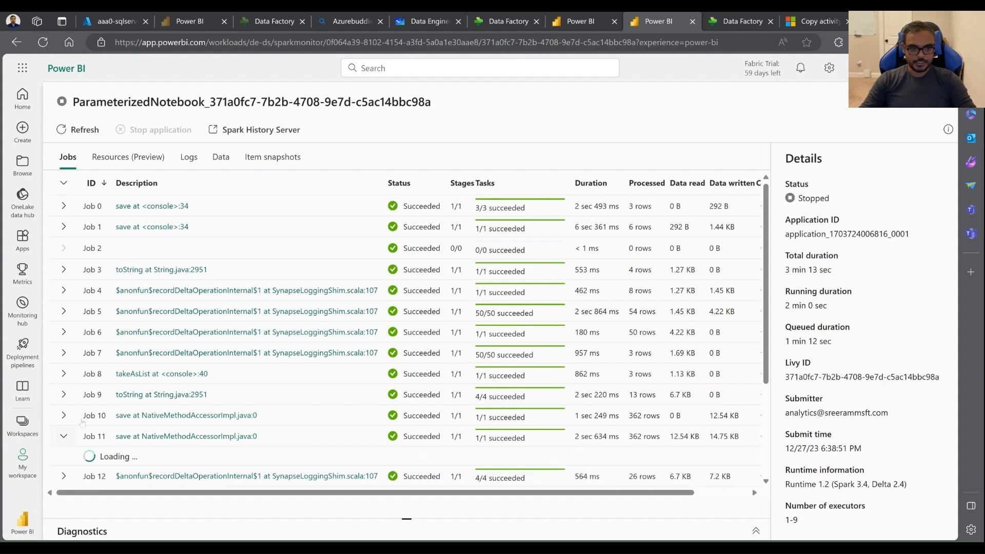
scroll(123, 384, down, 3)
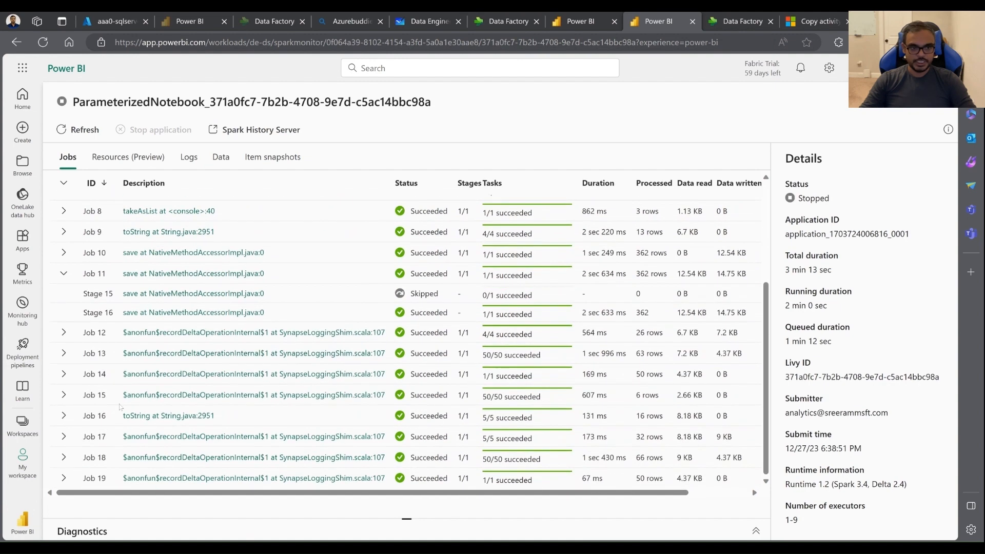
click(63, 436)
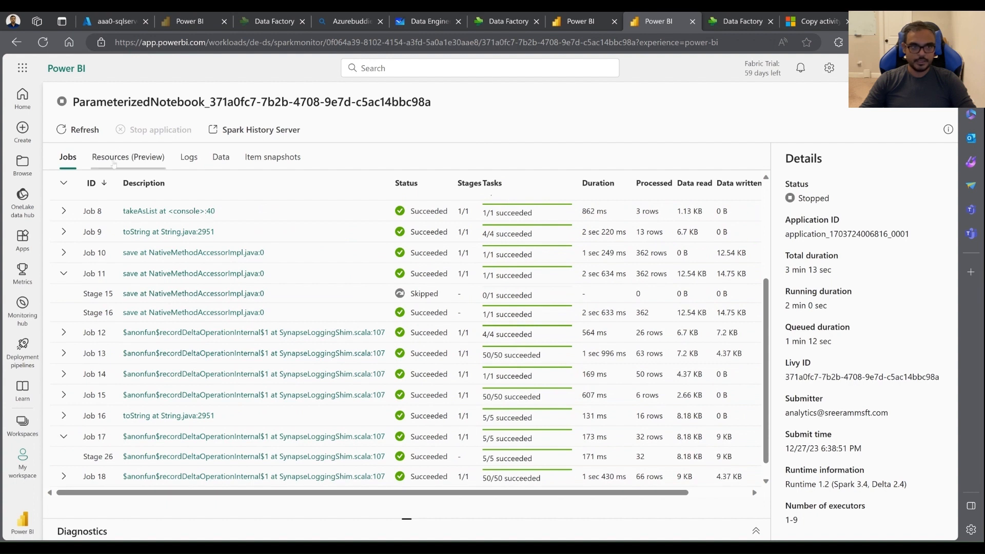
click(128, 156)
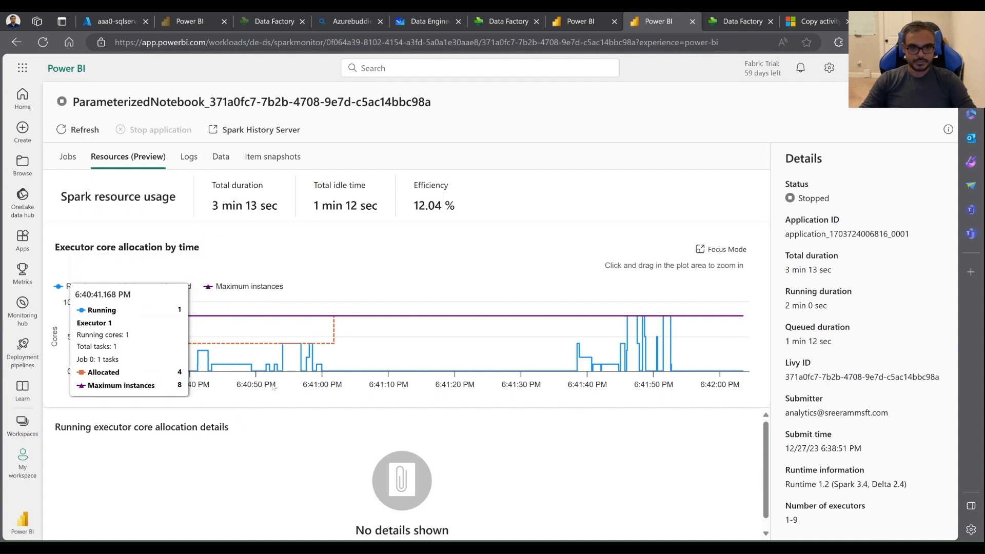
click(231, 374)
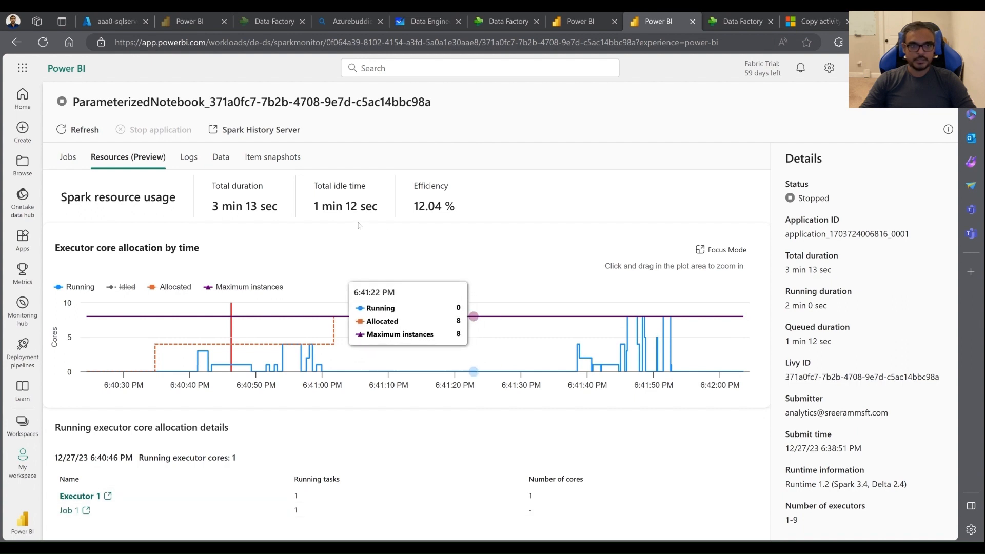
Step: Review the latest driver stderr log and the input data of the notebook run
click(189, 157)
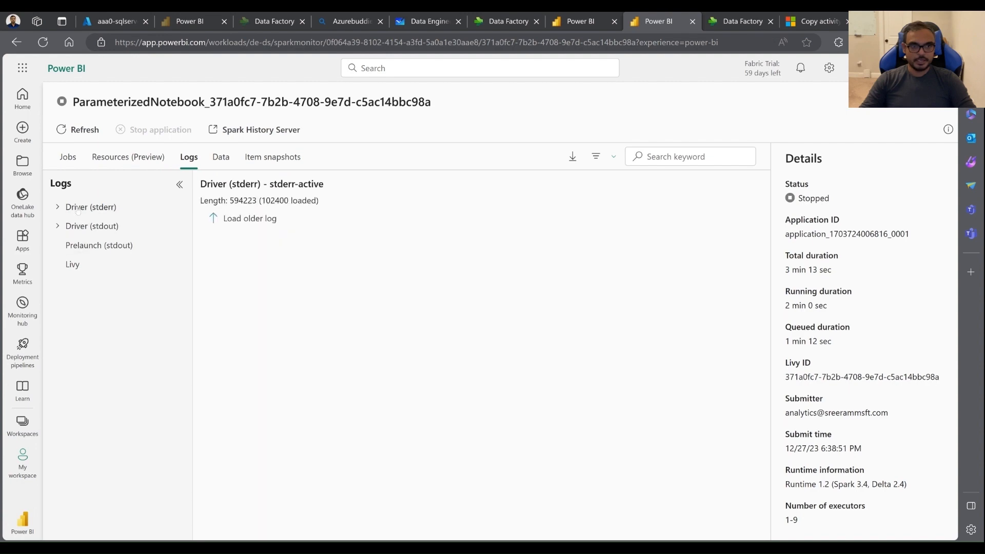
click(68, 267)
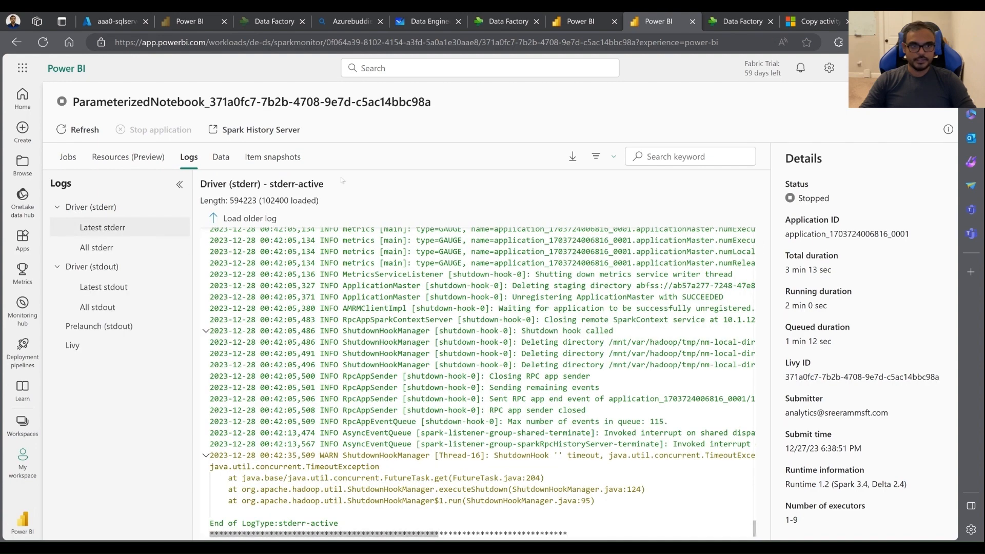
click(229, 161)
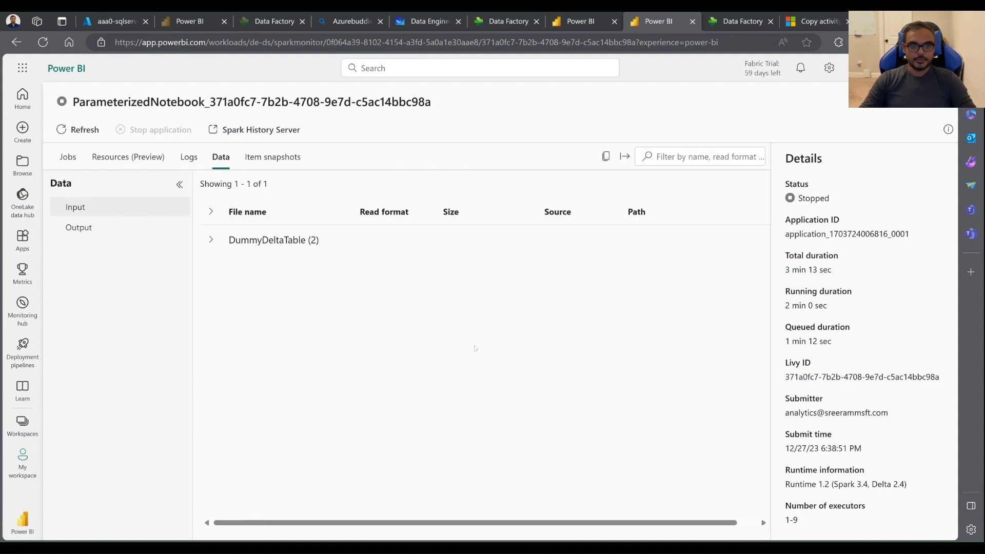
Step: Examine the ParameterizedNotebook item snapshot, reading through its executed cells and input parameters
click(253, 158)
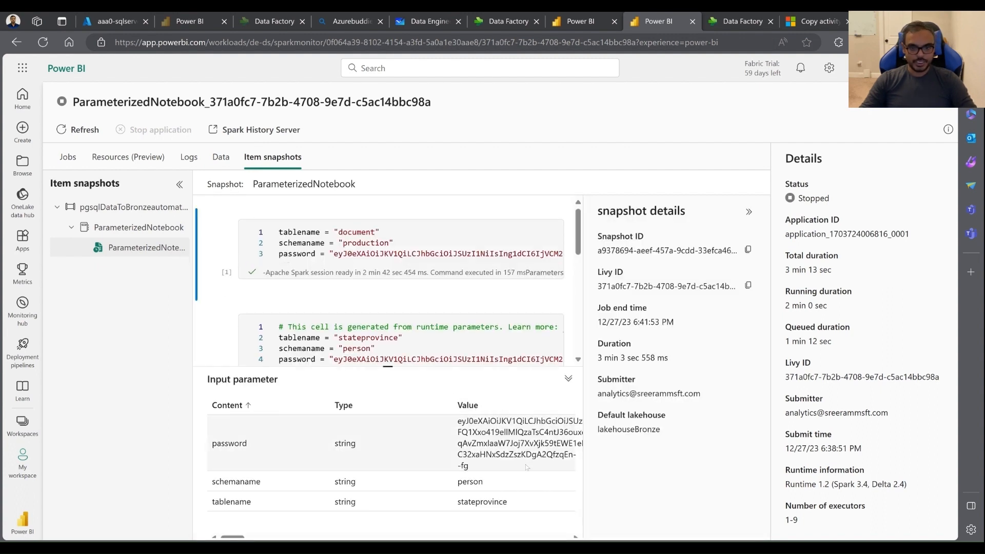
scroll(385, 282, down, 3)
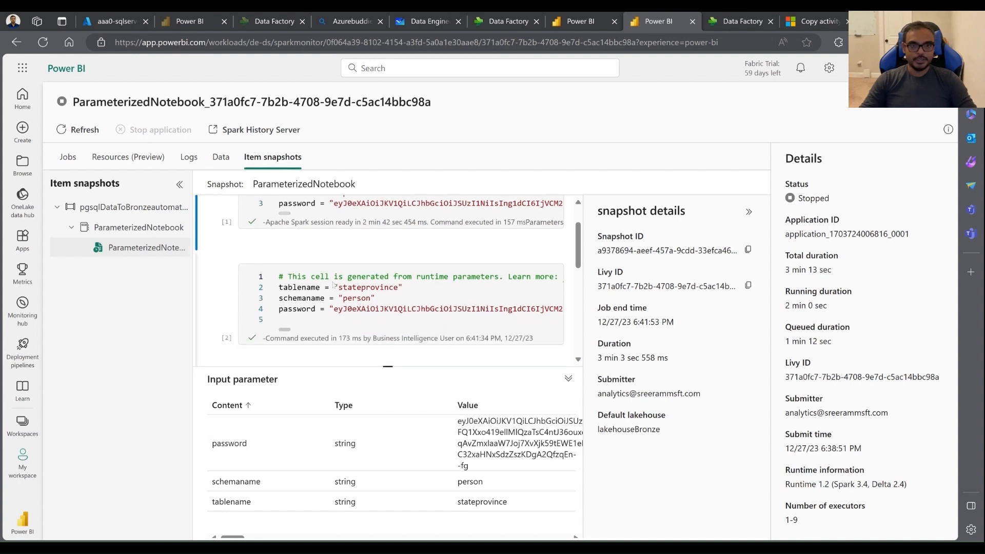
scroll(387, 367, down, 3)
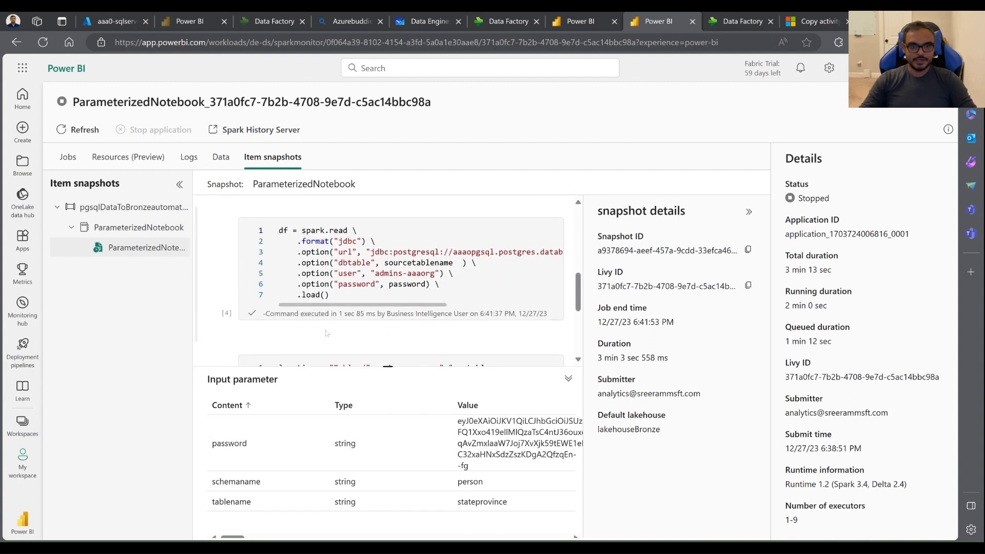
scroll(299, 310, down, 2)
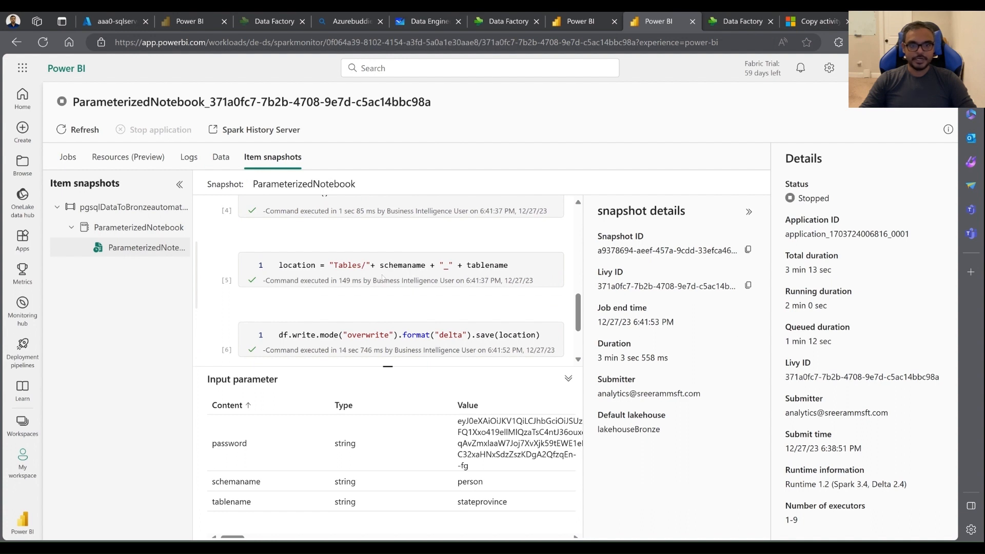
scroll(328, 288, down, 1)
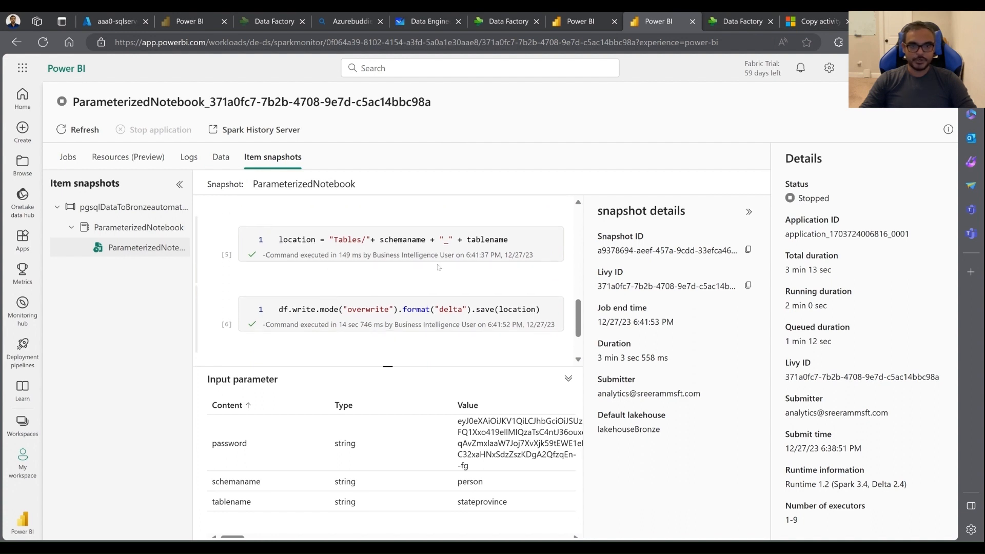
scroll(345, 294, down, 2)
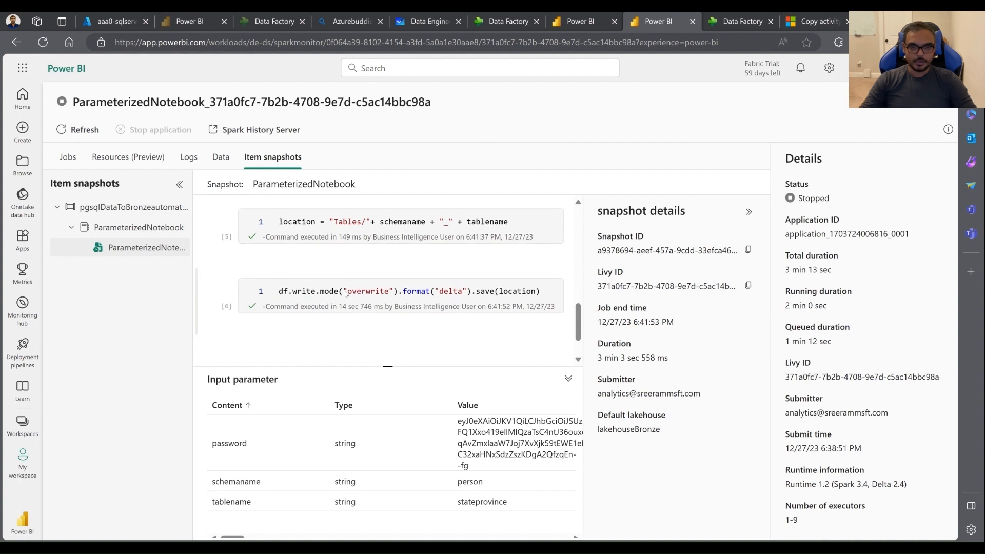
scroll(346, 294, up, 3)
scroll(489, 234, down, 2)
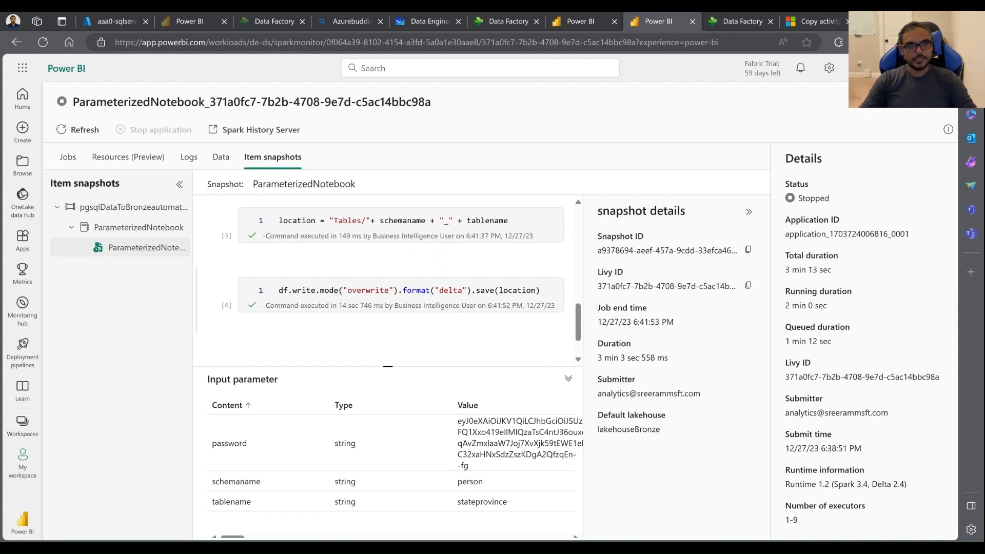
scroll(400, 282, up, 3)
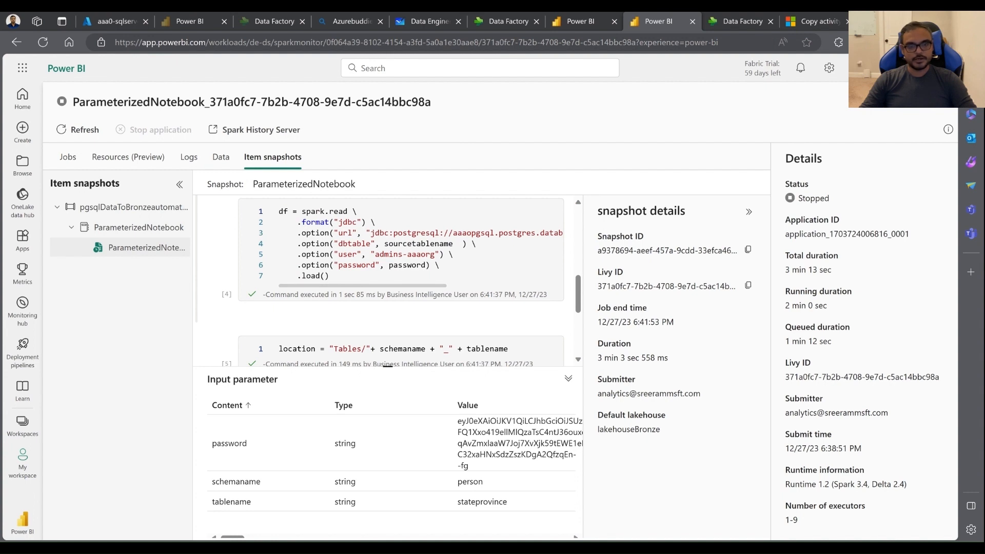
scroll(370, 320, down, 1)
scroll(369, 320, down, 1)
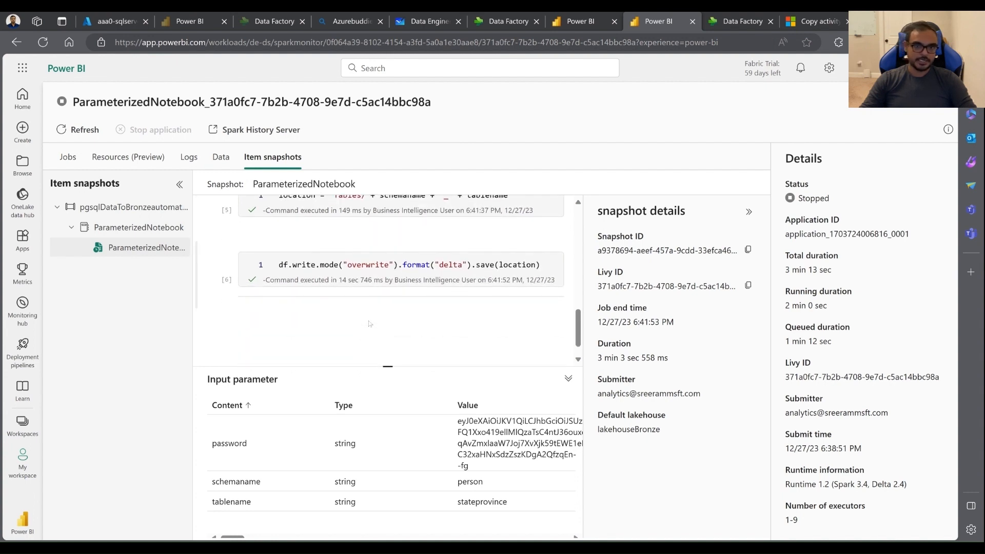
scroll(370, 324, up, 5)
scroll(370, 325, up, 2)
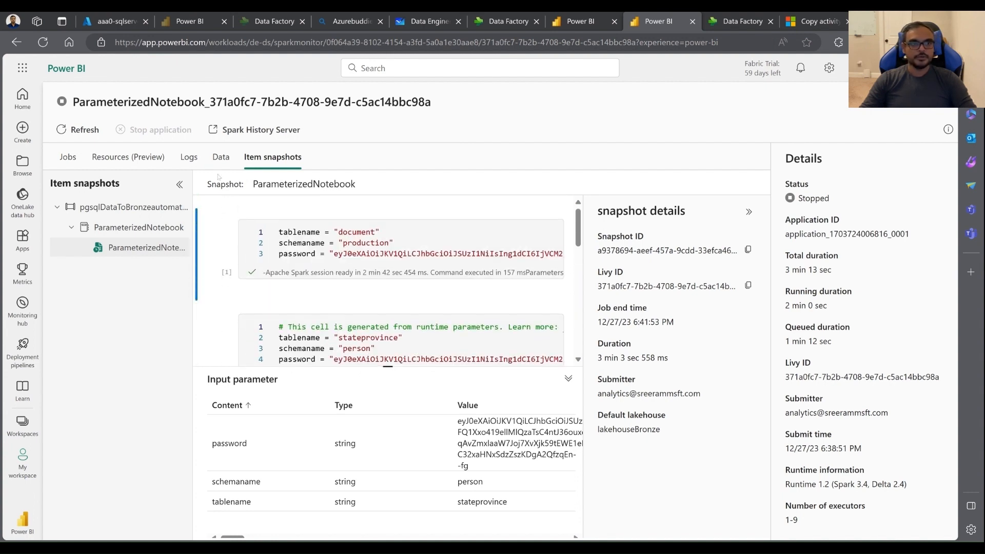
Step: Recheck the driver log, and open the application's Spark jobs in Spark History Server with the already signed-in account
click(189, 157)
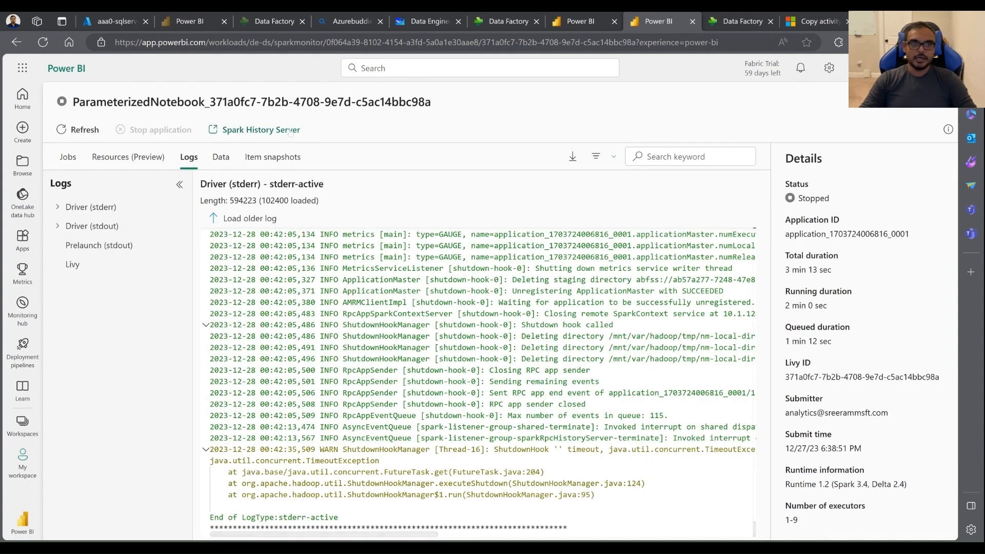
click(261, 129)
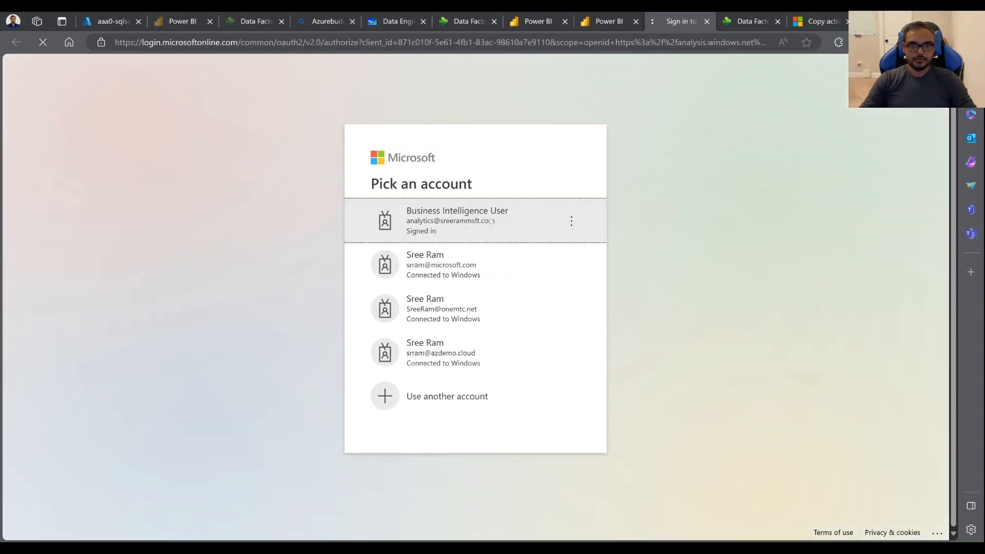
click(500, 219)
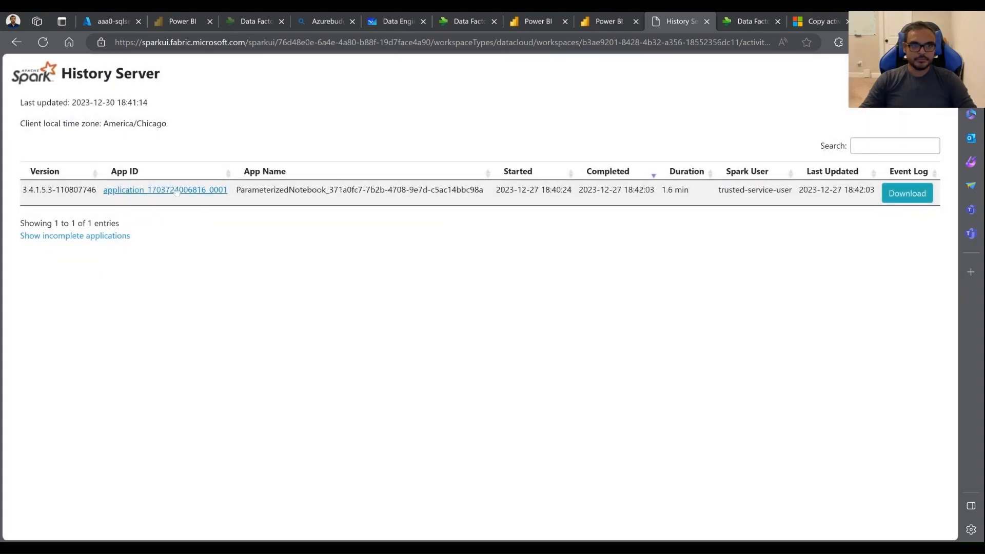
click(159, 191)
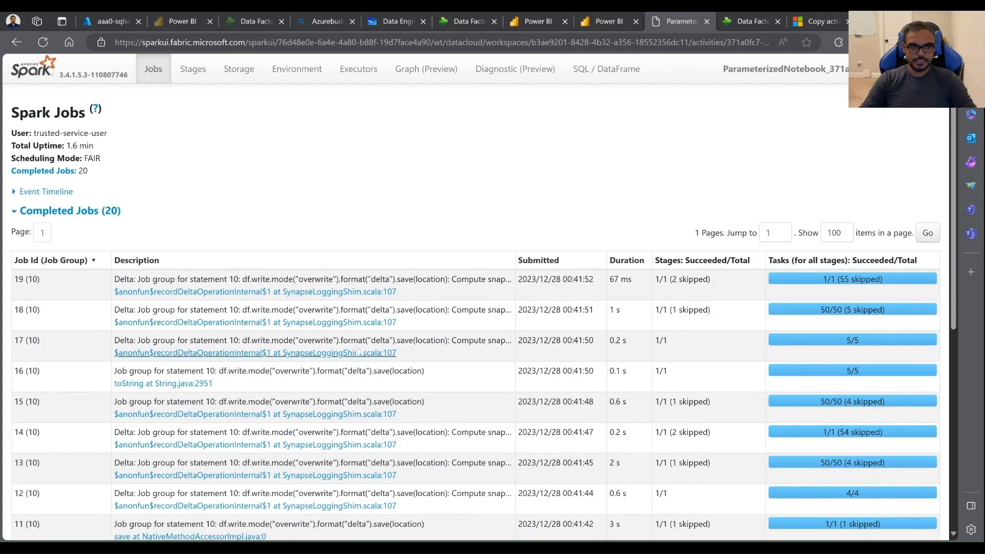
Step: Expand the event timeline of the Spark jobs and look over the executors and completed jobs
click(31, 191)
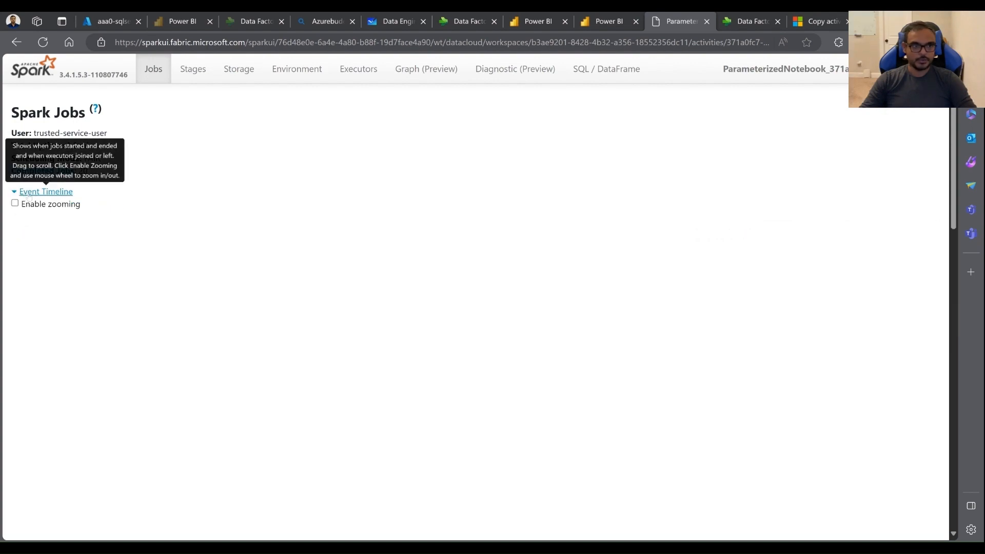
scroll(559, 419, down, 5)
scroll(487, 308, up, 5)
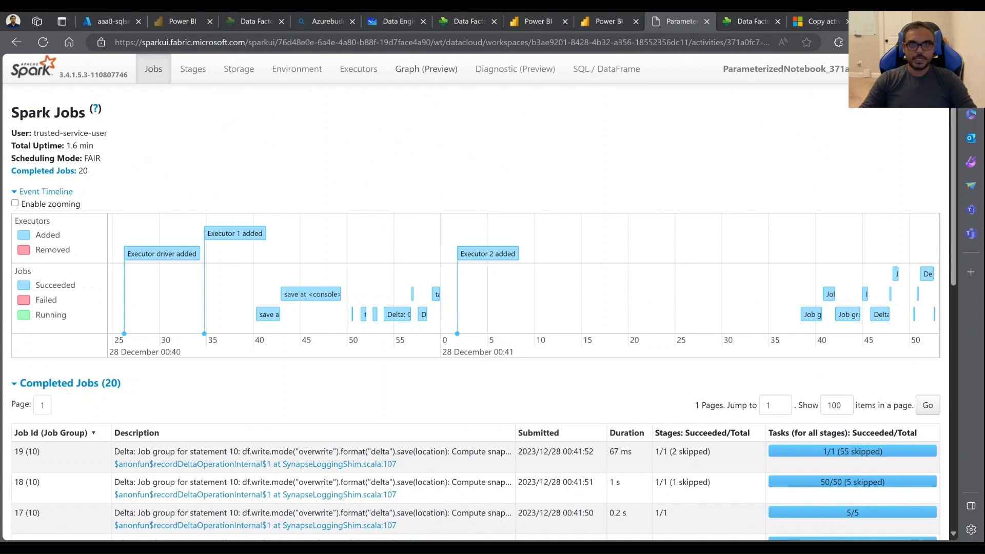
Step: Review the Data Skew and Time Skew diagnostics of the Spark application, and return to the Data Factory Monitoring hub
click(495, 70)
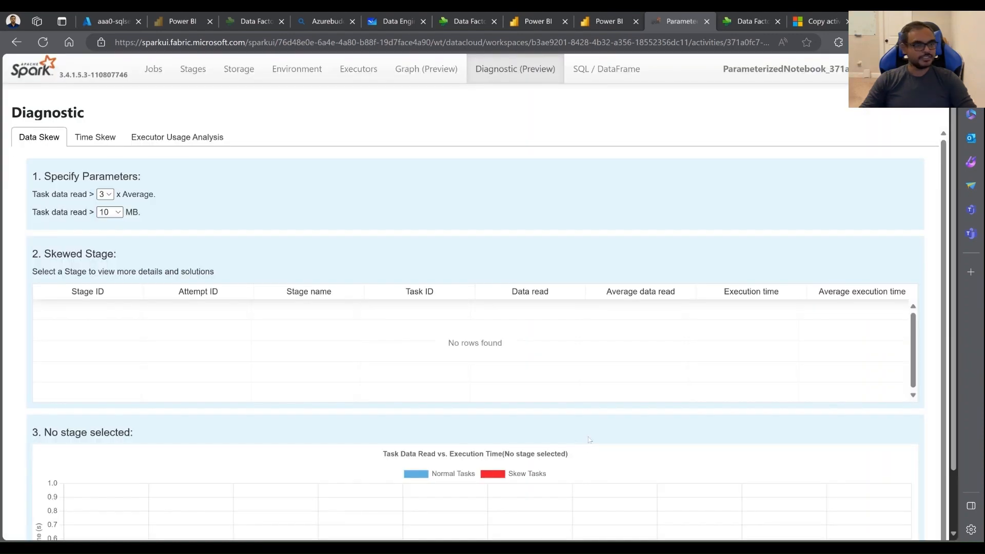
scroll(599, 422, down, 1)
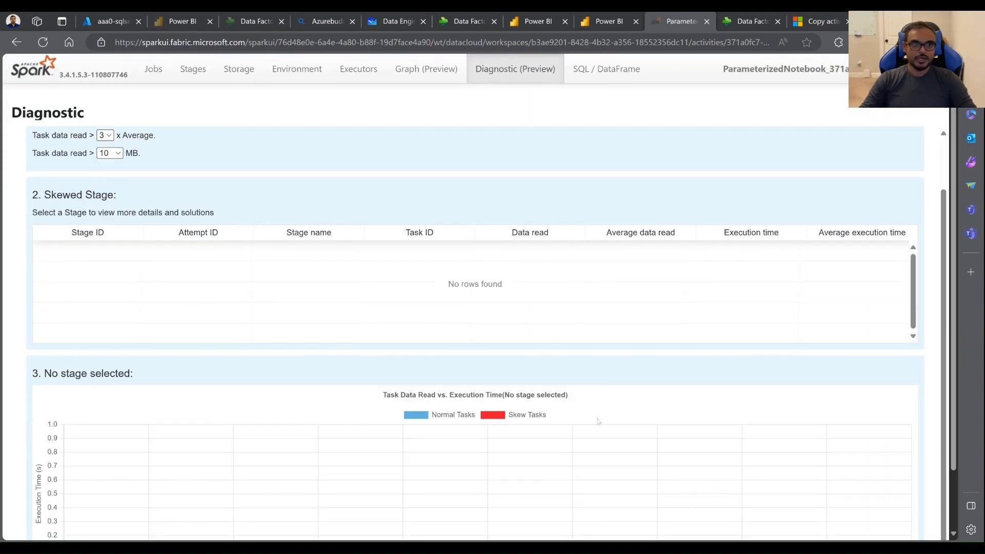
scroll(599, 422, up, 1)
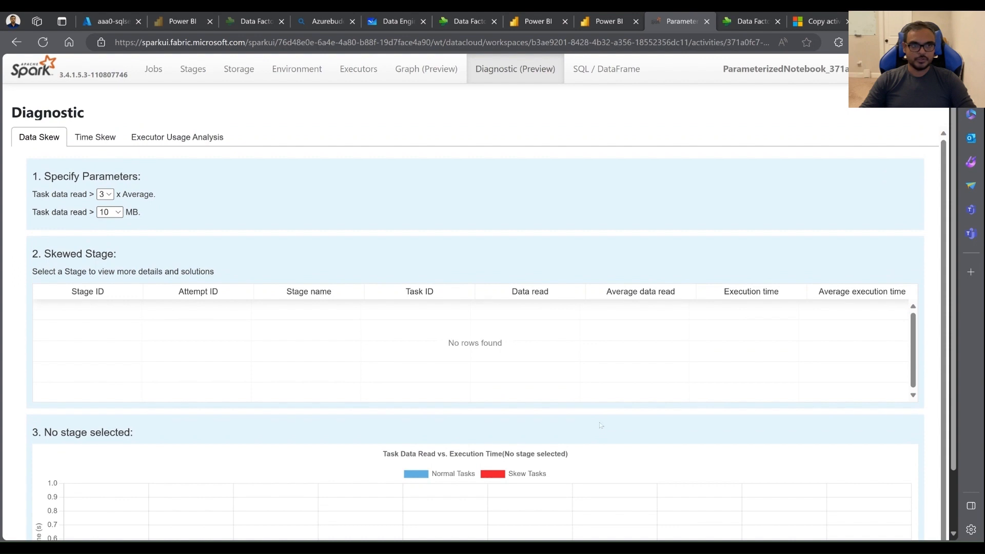
click(100, 141)
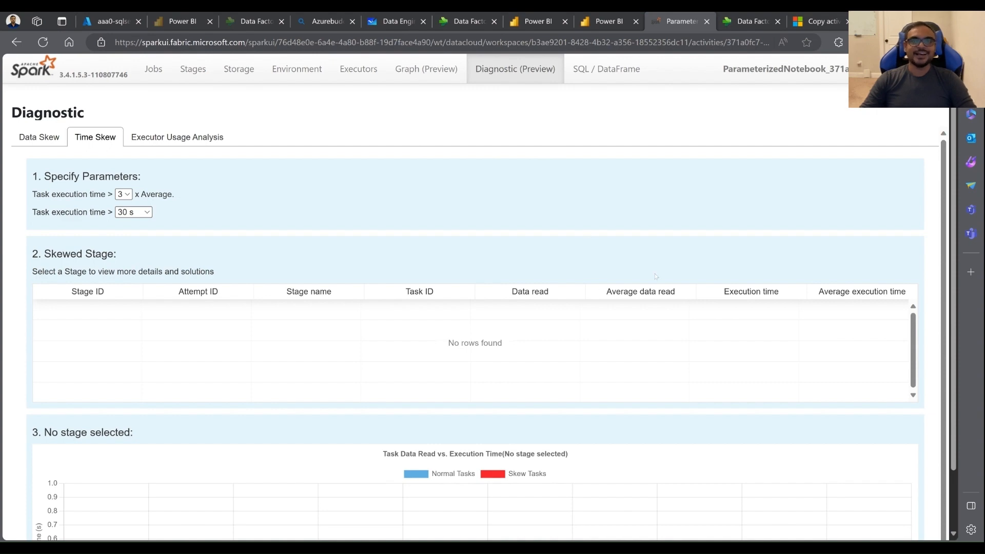
click(457, 22)
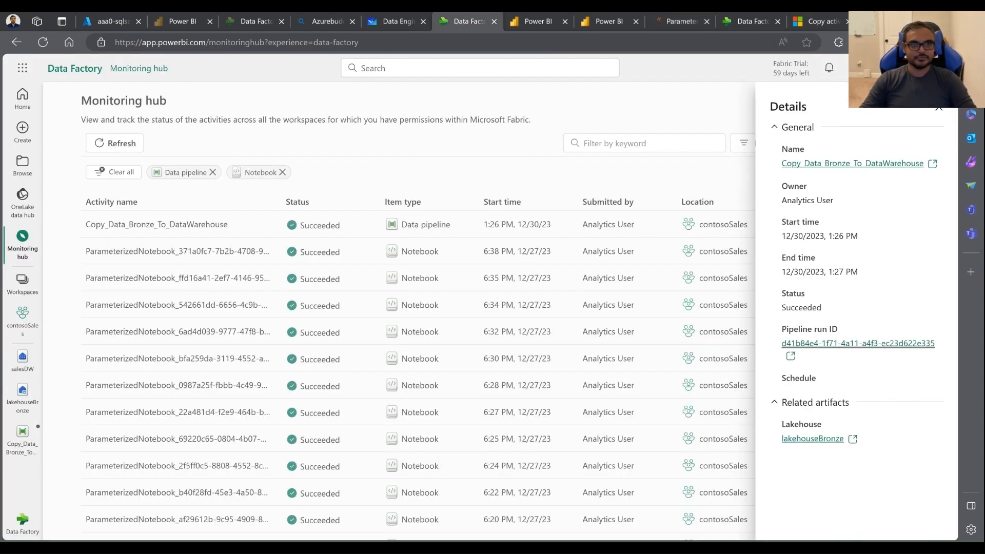